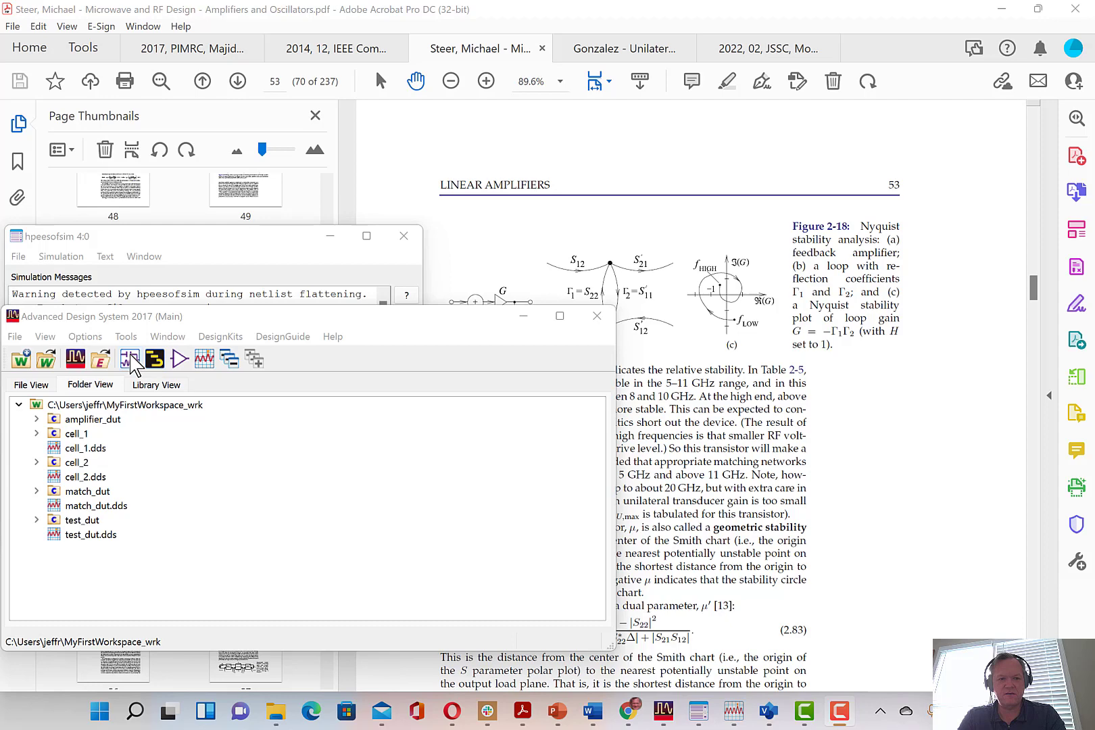
Create a new schematic cell named dut_sp.
left_click(130, 359)
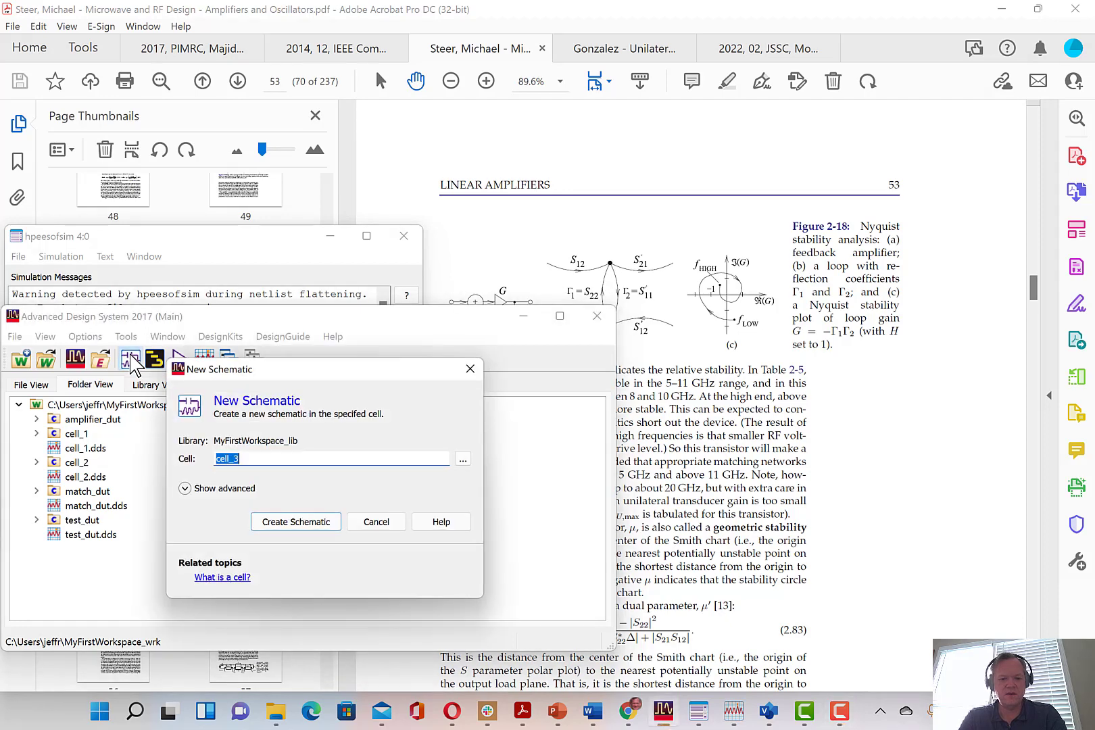
type("dut_sp")
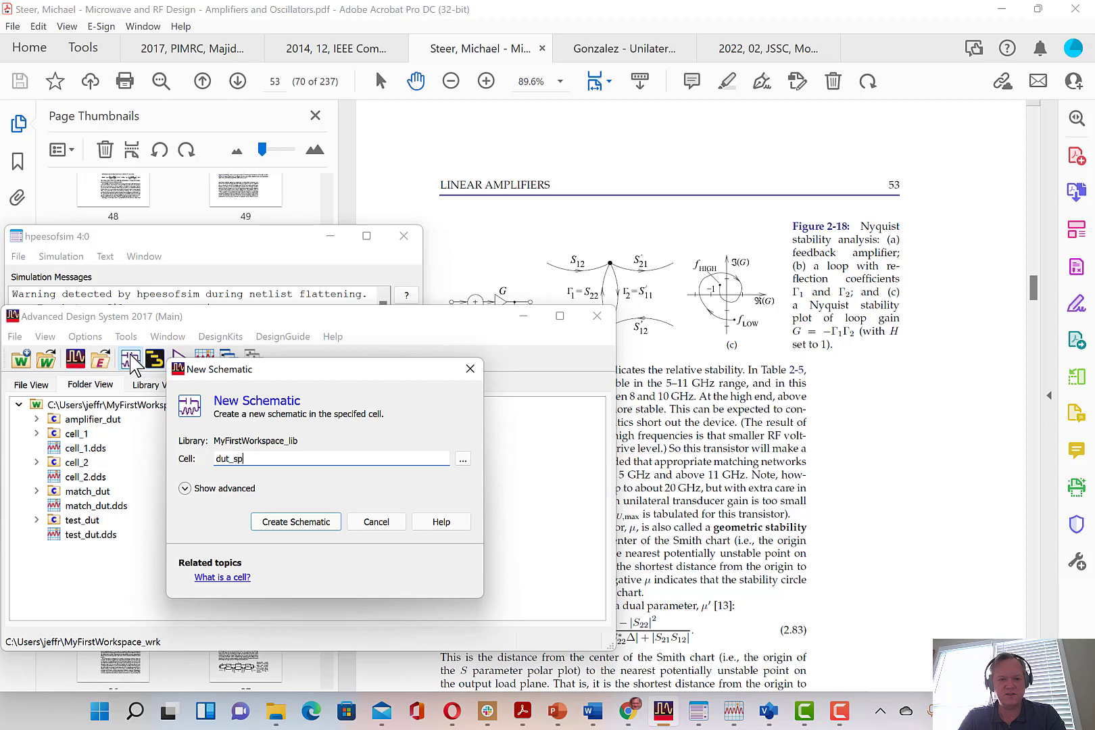
left_click(298, 524)
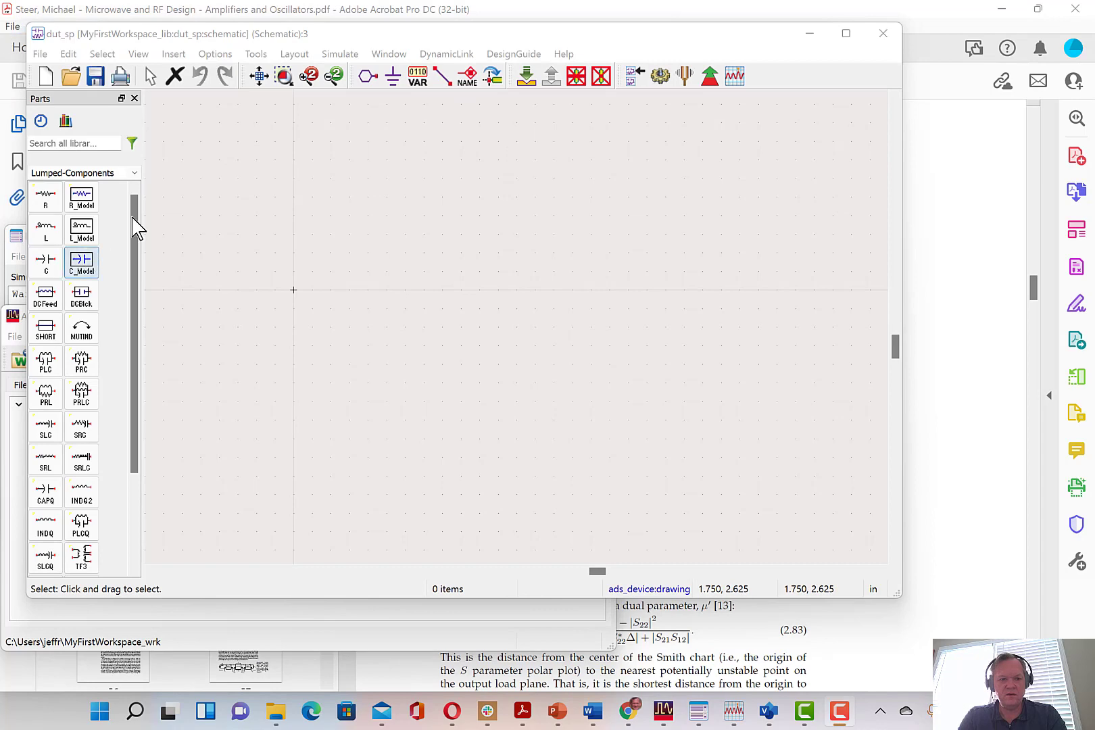
Place two S-parameter terminations, Term1 on the left and Term2 on the right.
left_click(135, 173)
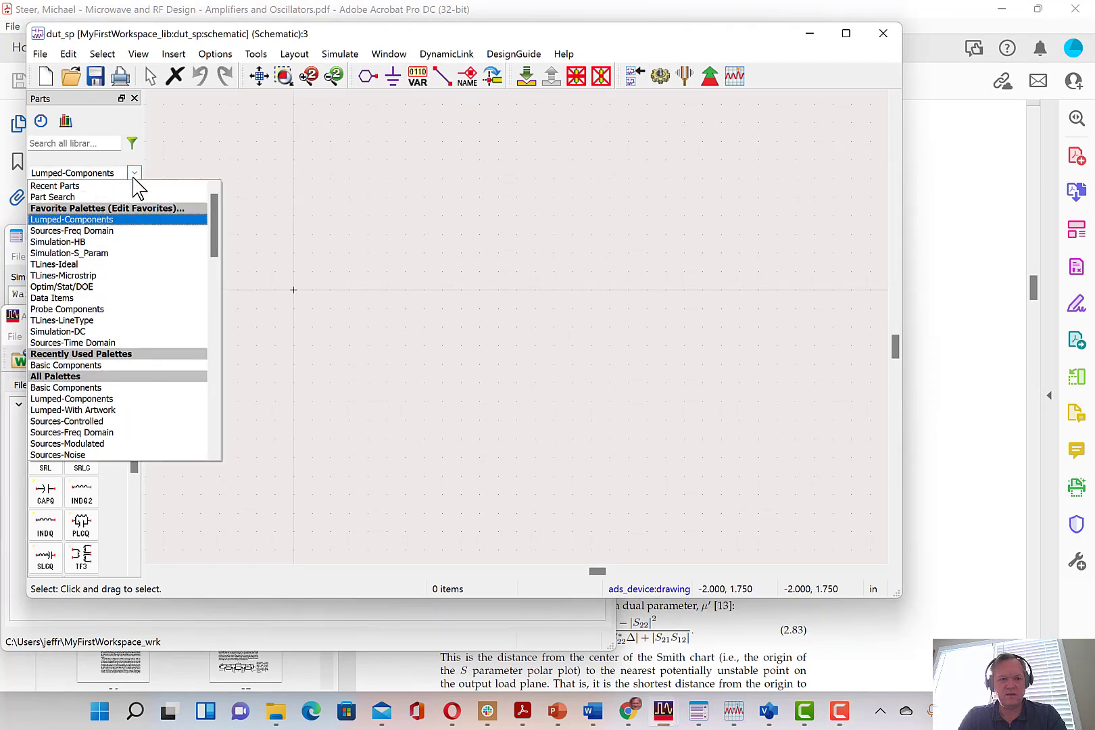
left_click(95, 254)
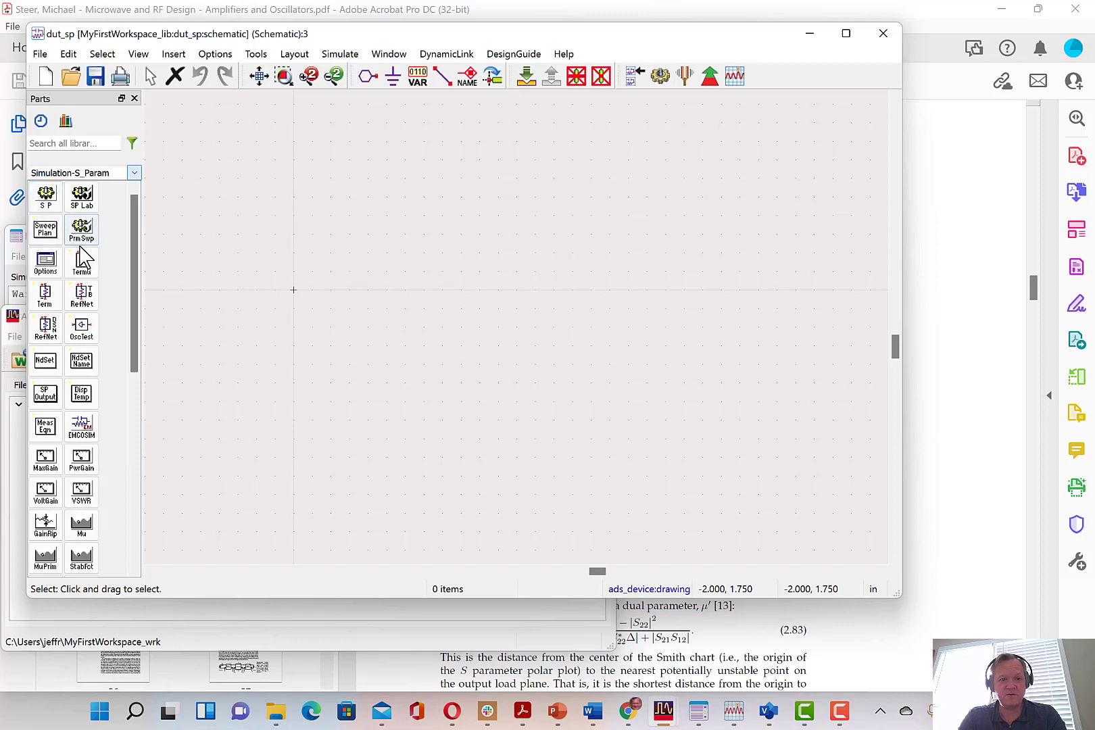
left_click(45, 295)
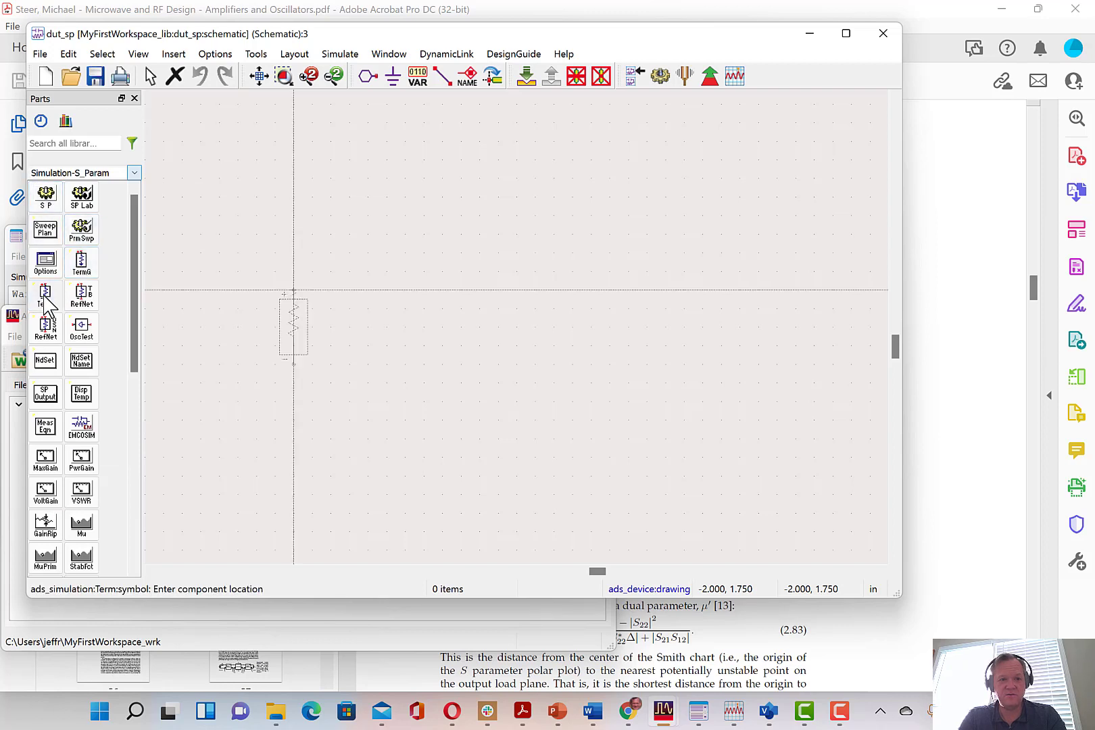
left_click(237, 267)
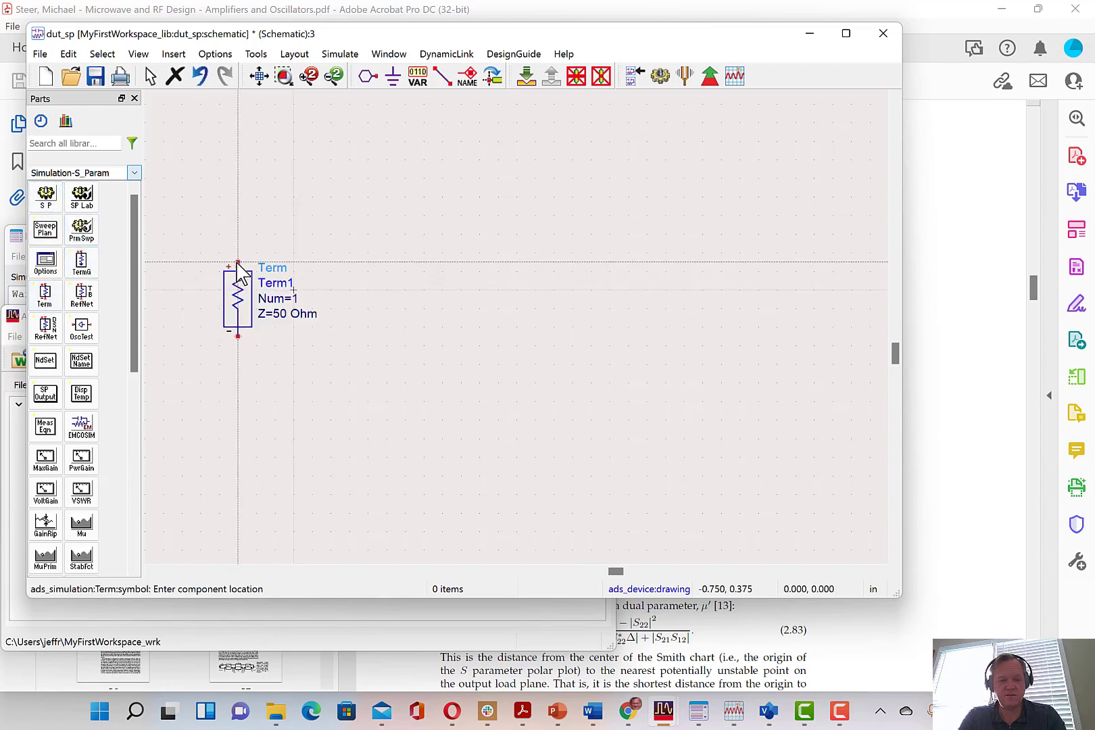
left_click(629, 264)
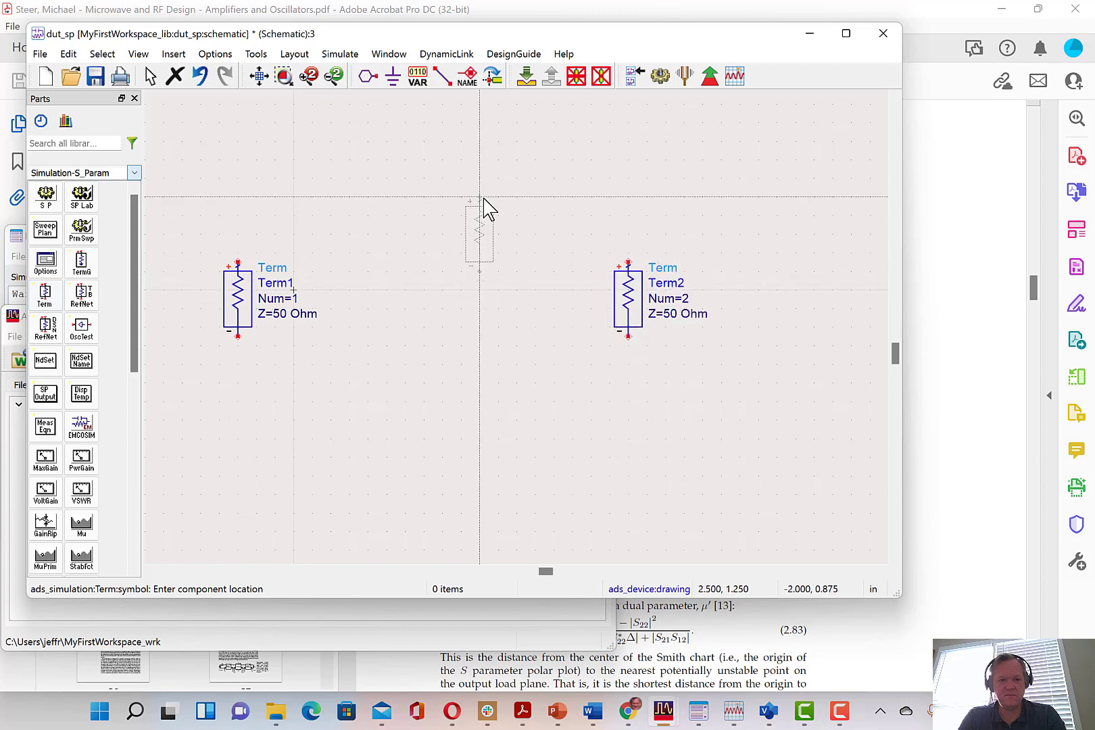
Ground the minus pins of Term1 and Term2, moving each ground slightly lower.
left_click(393, 75)
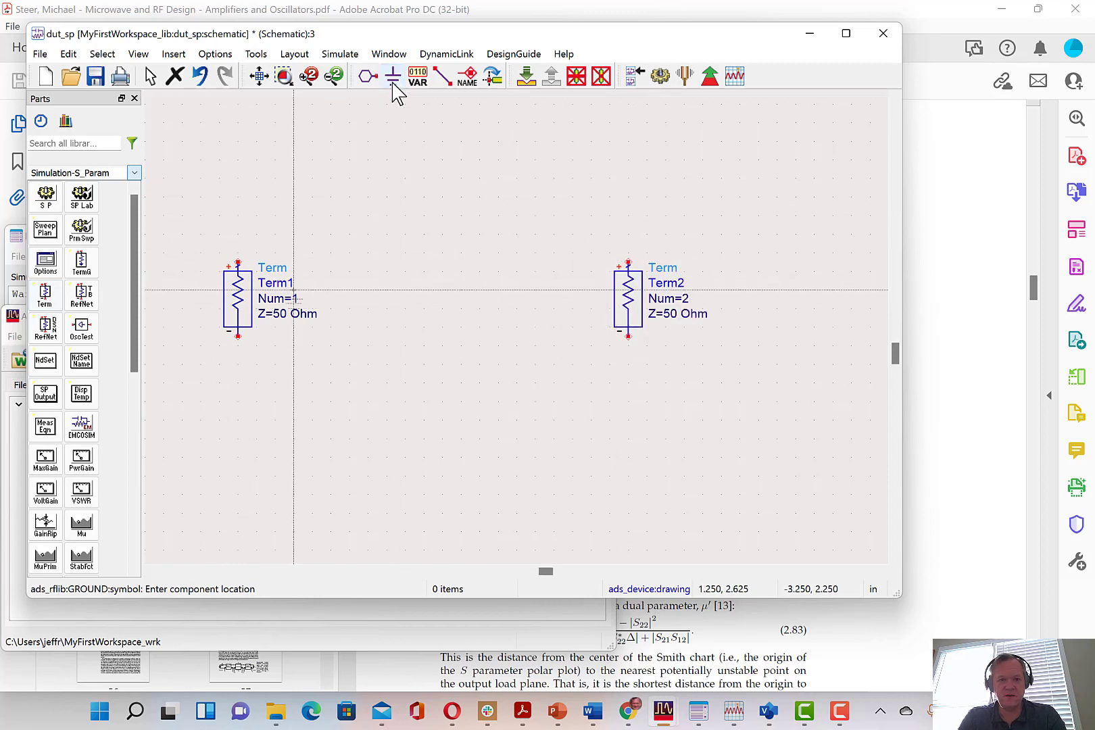
left_click(238, 338)
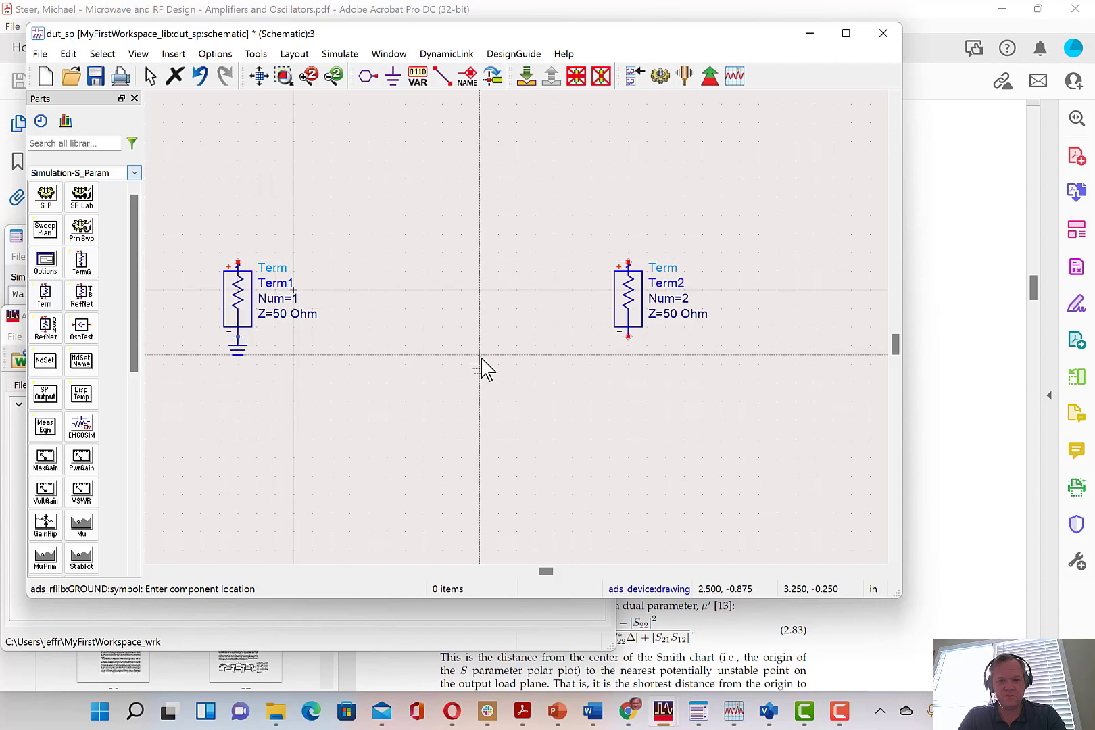
left_click(627, 338)
key("Escape")
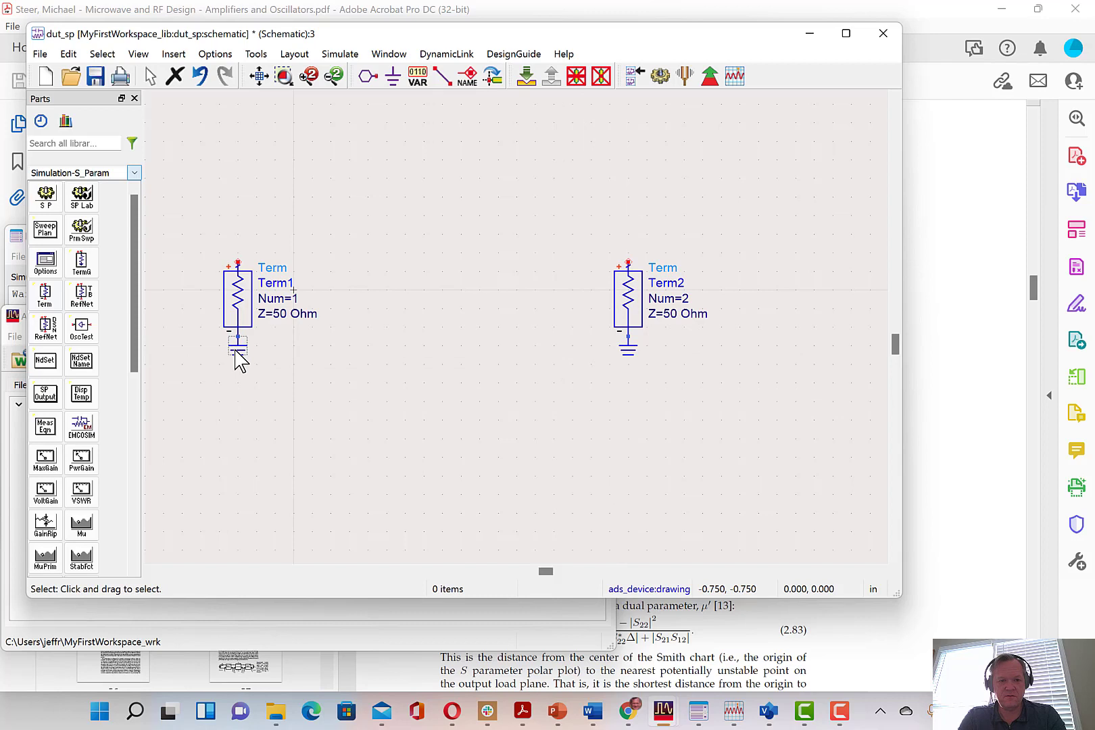
left_click_drag(237, 352, 237, 367)
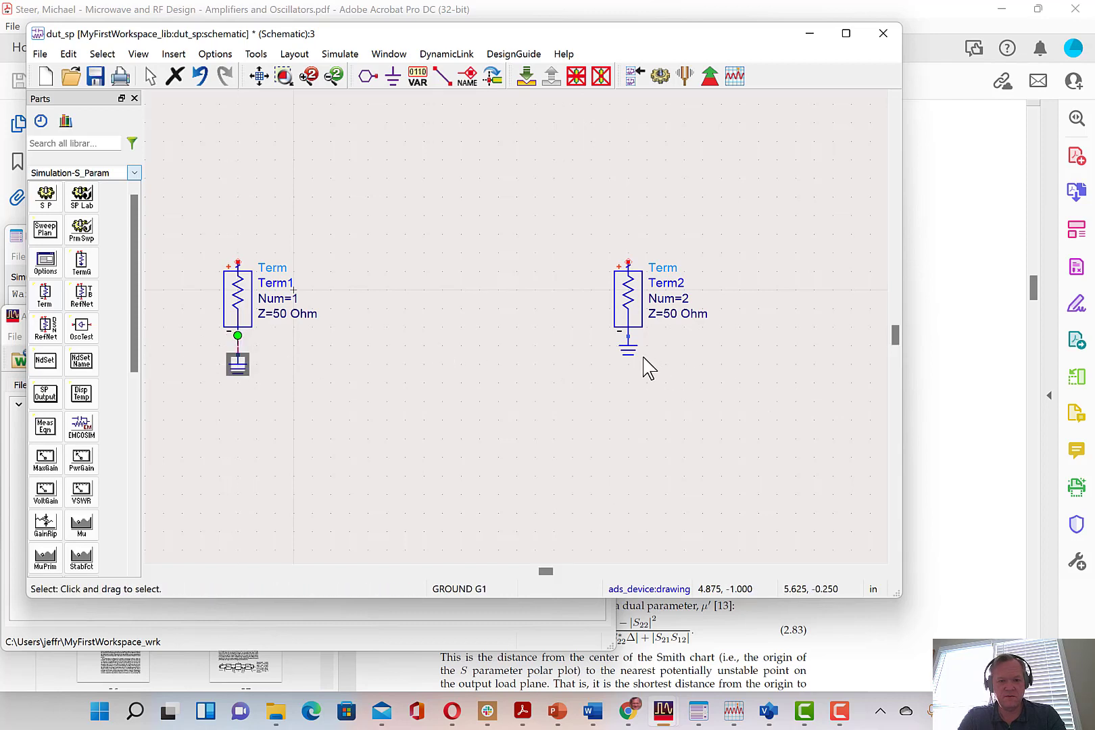
mouse_move(628, 351)
left_mouse_down()
mouse_move(628, 379)
mouse_move(628, 365)
left_mouse_up()
left_click(472, 350)
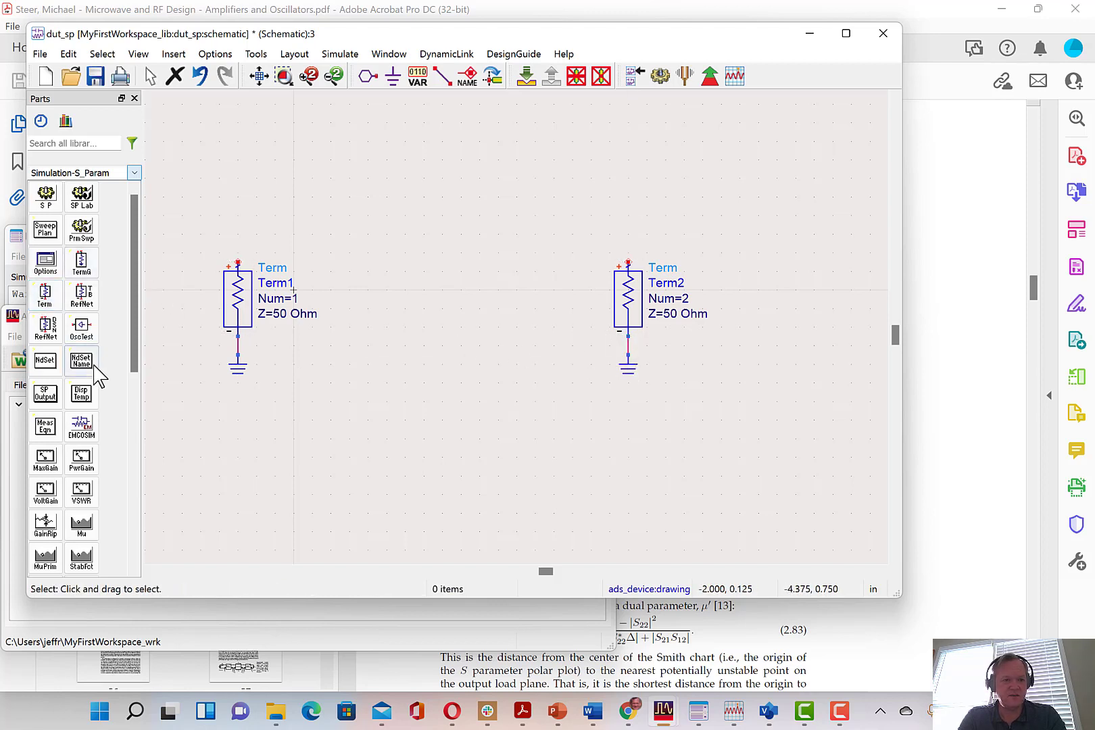
Place an SnP1 S-parameter file block between the two terminations.
left_click(133, 174)
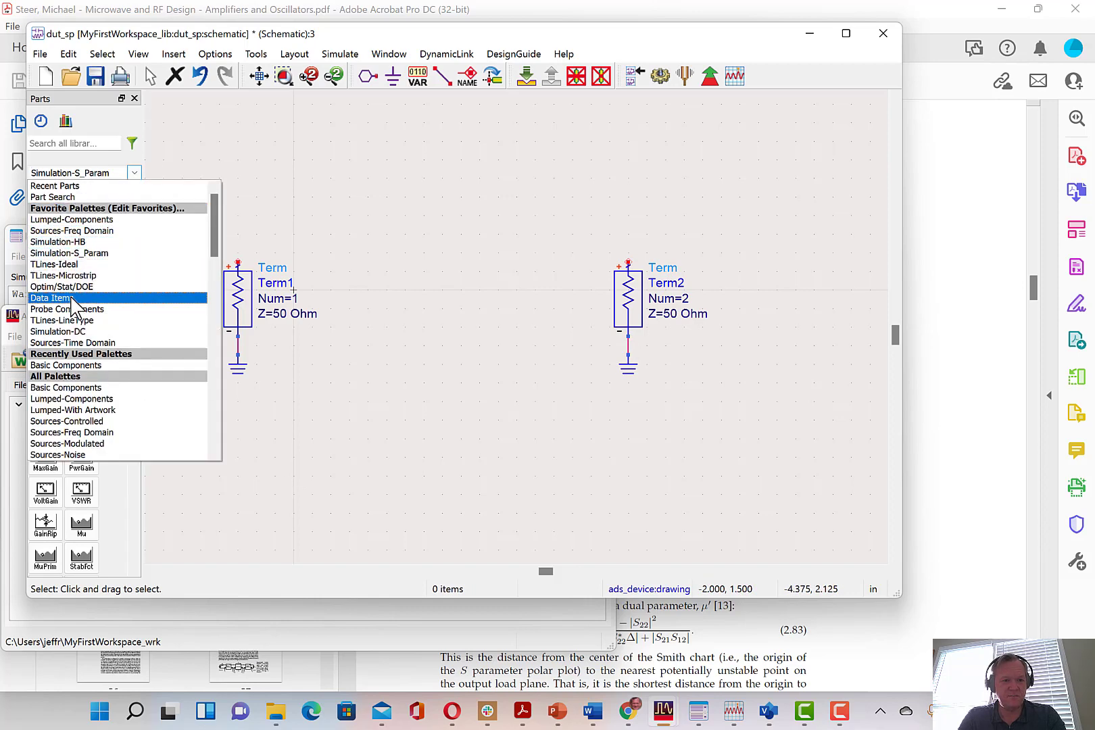
left_click(52, 298)
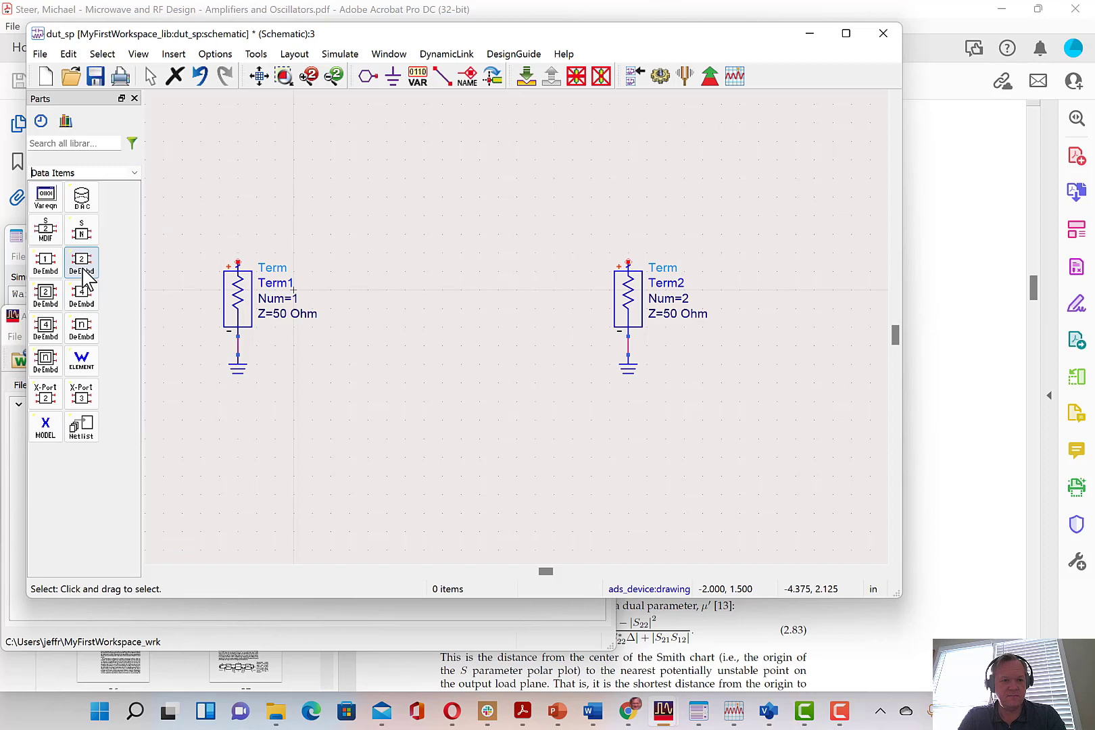
left_click(81, 233)
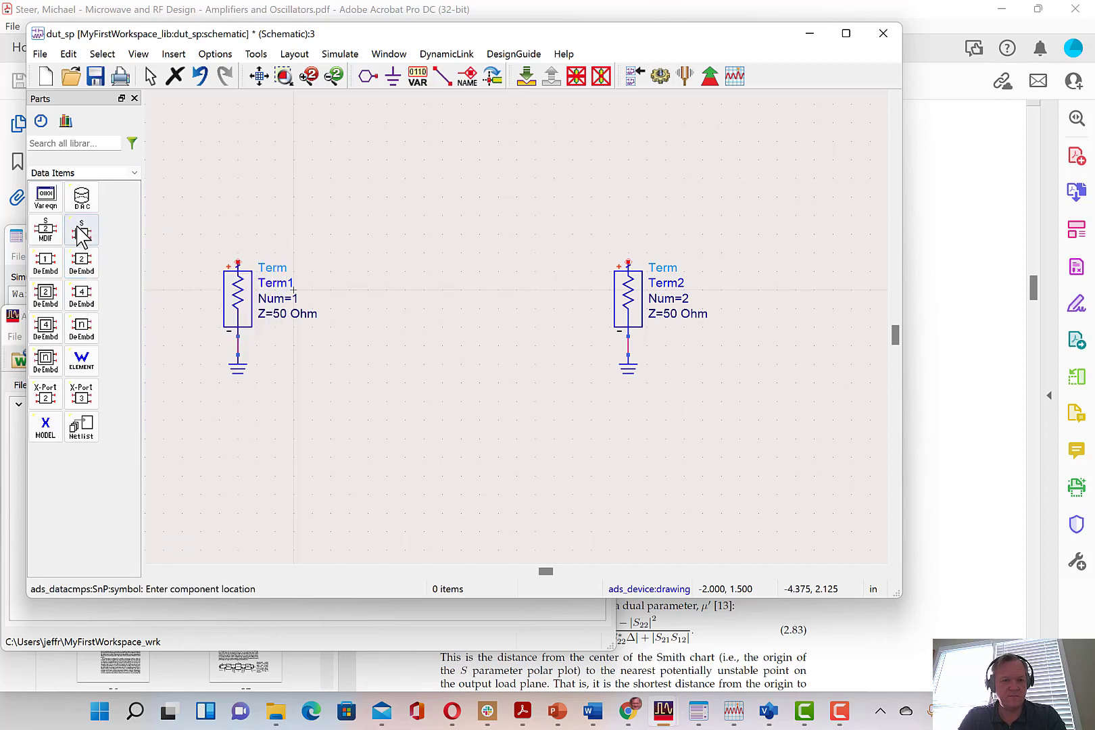
left_click(405, 263)
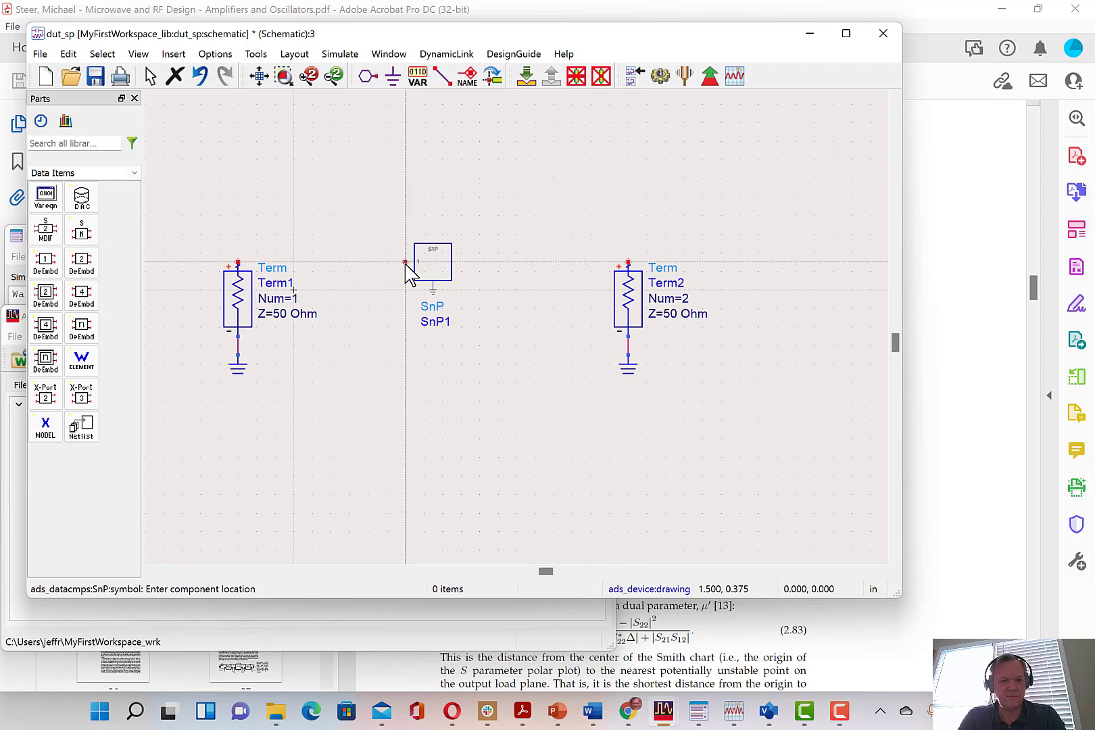
key("Escape")
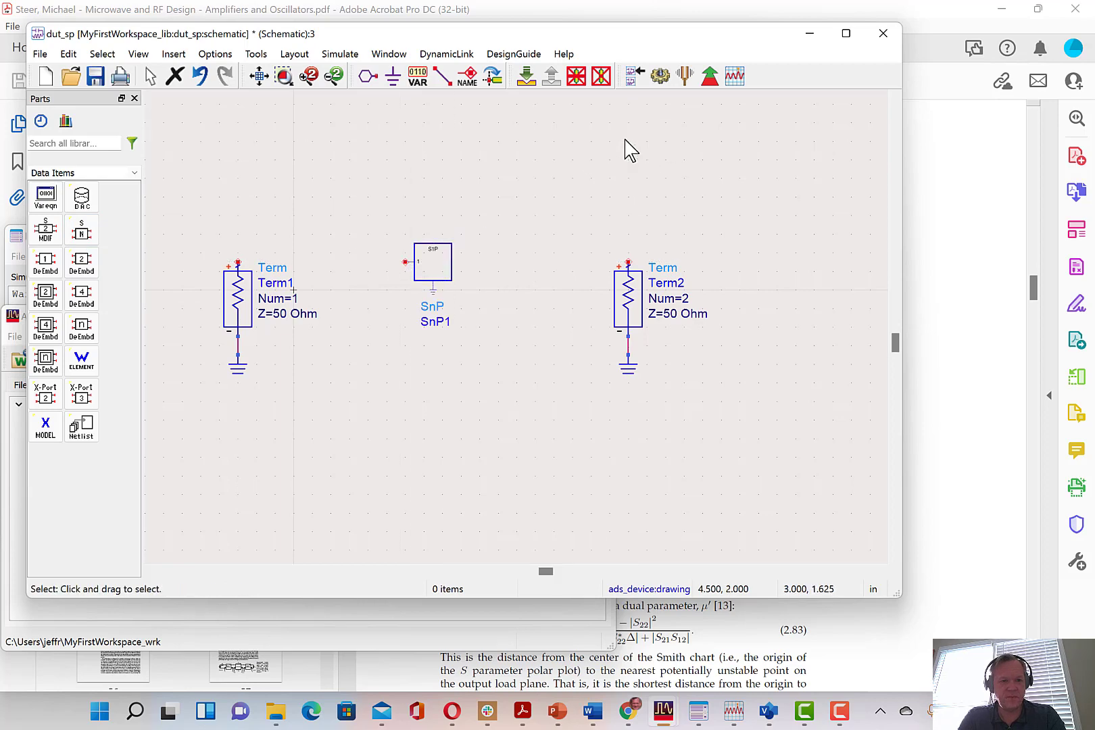
Load the 5f1V2M50.S2P Touchstone file into SnP1 and check its S-parameters.
double_click(442, 263)
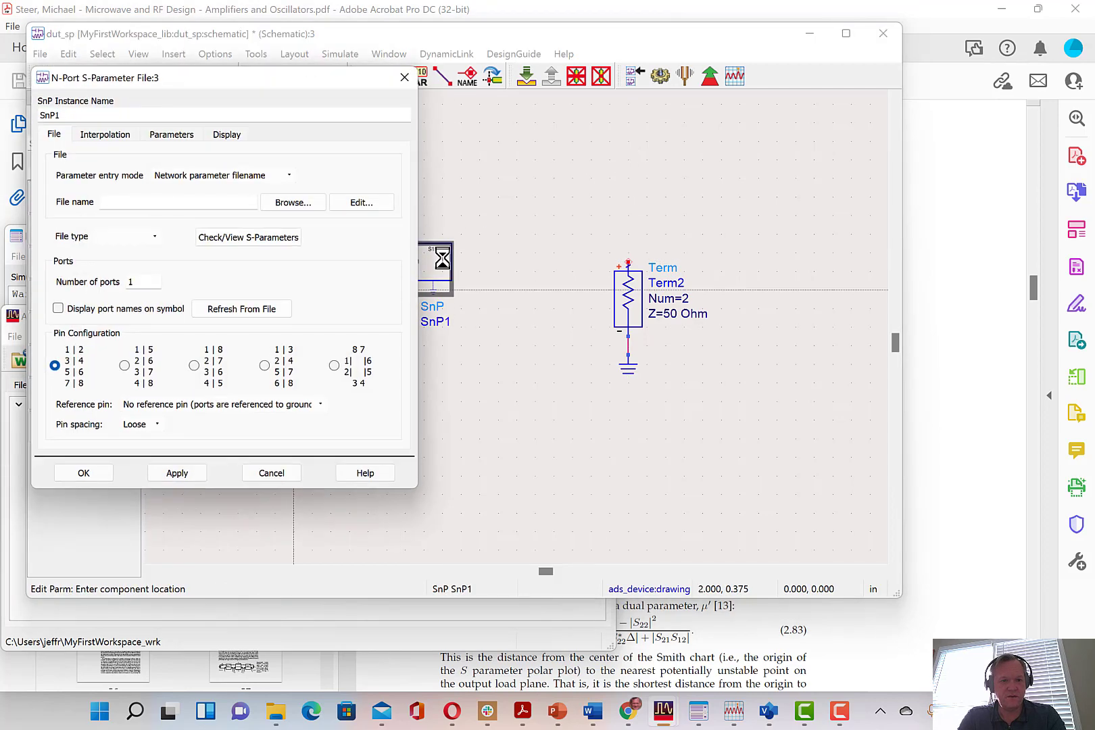
left_click(283, 204)
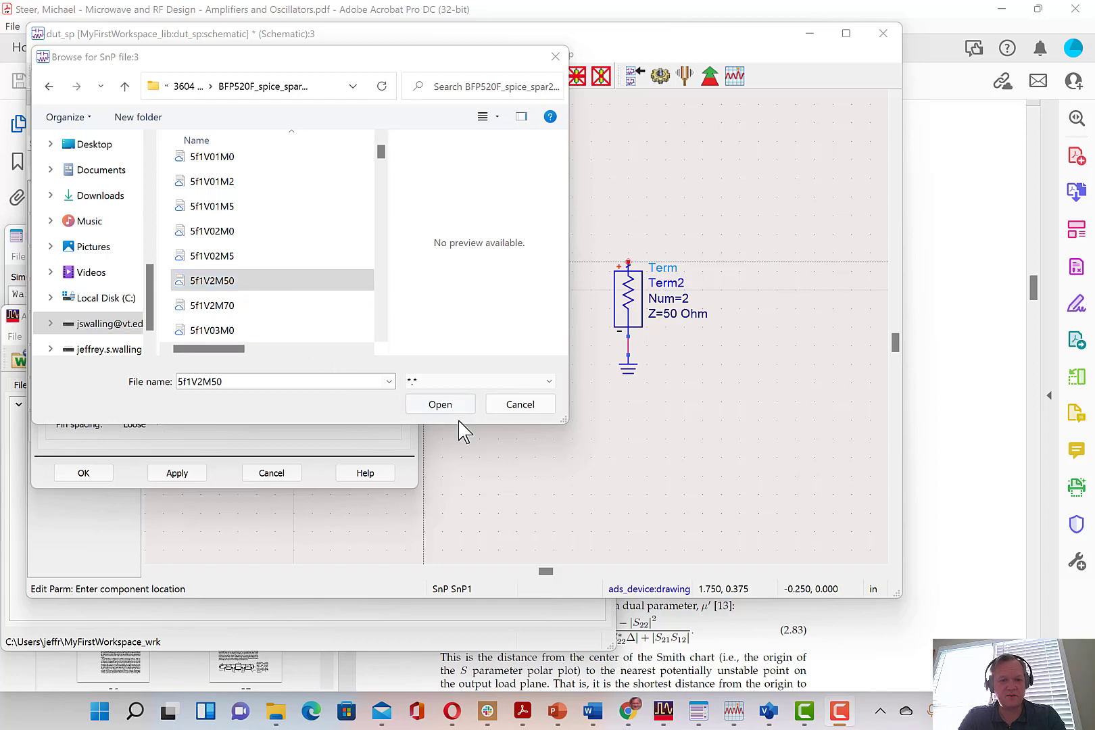
left_click(436, 409)
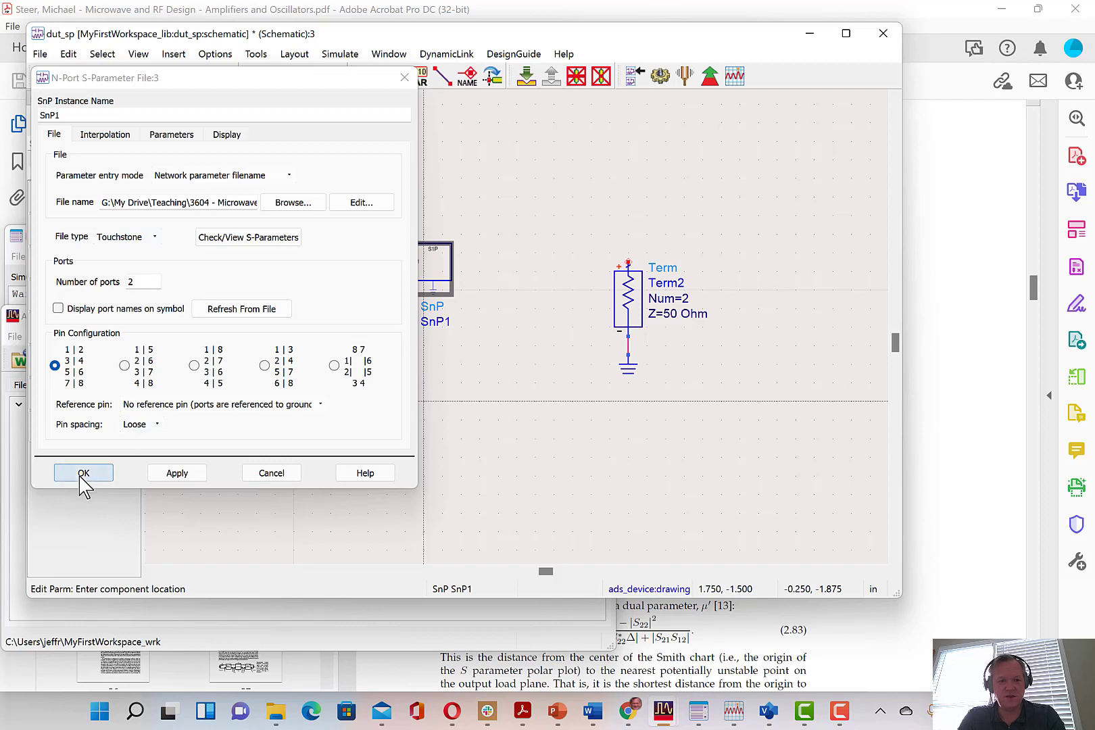
left_click(245, 237)
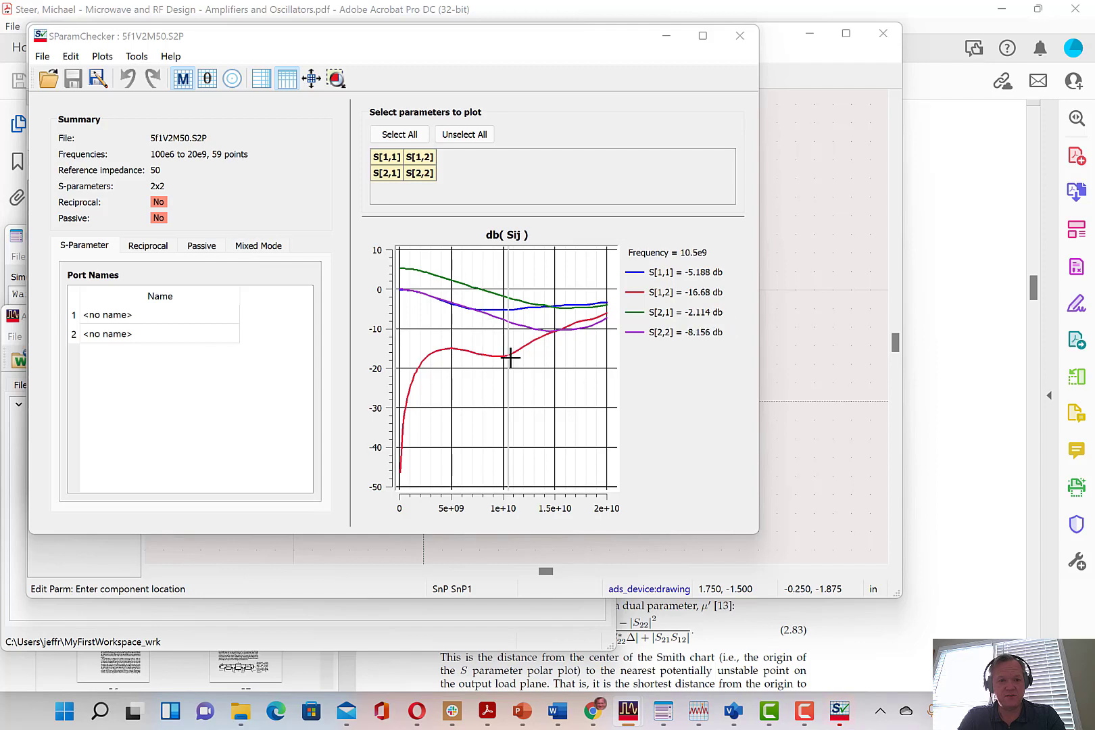
left_click(739, 37)
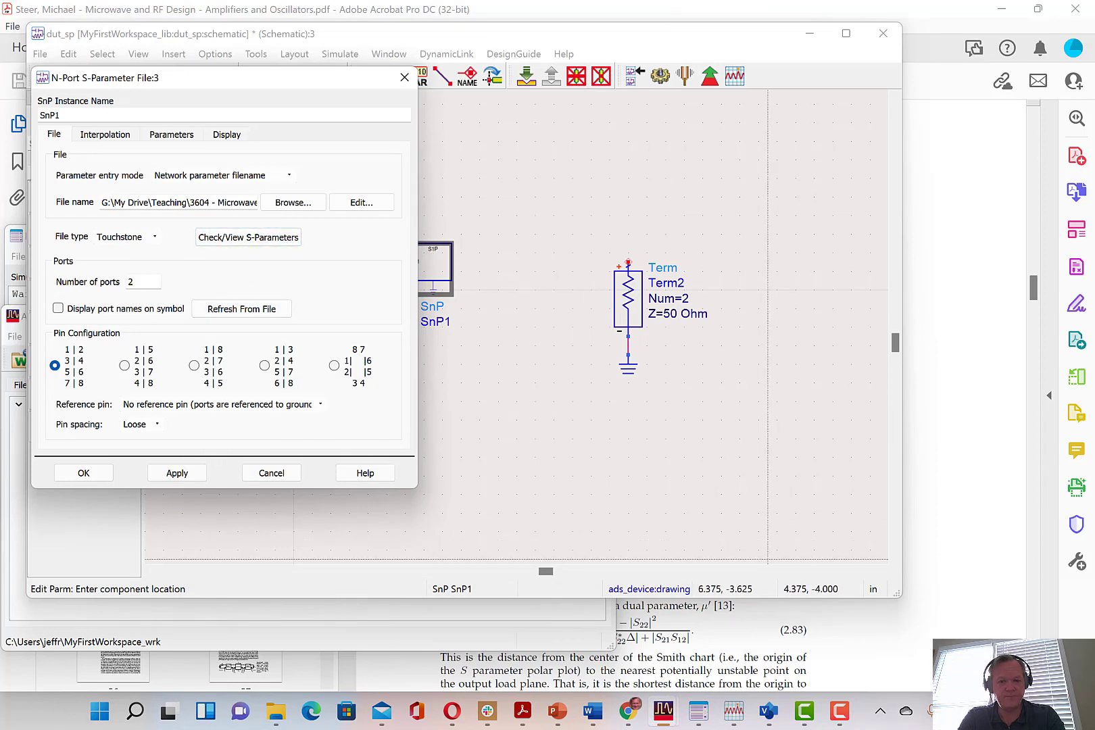
left_click(767, 531)
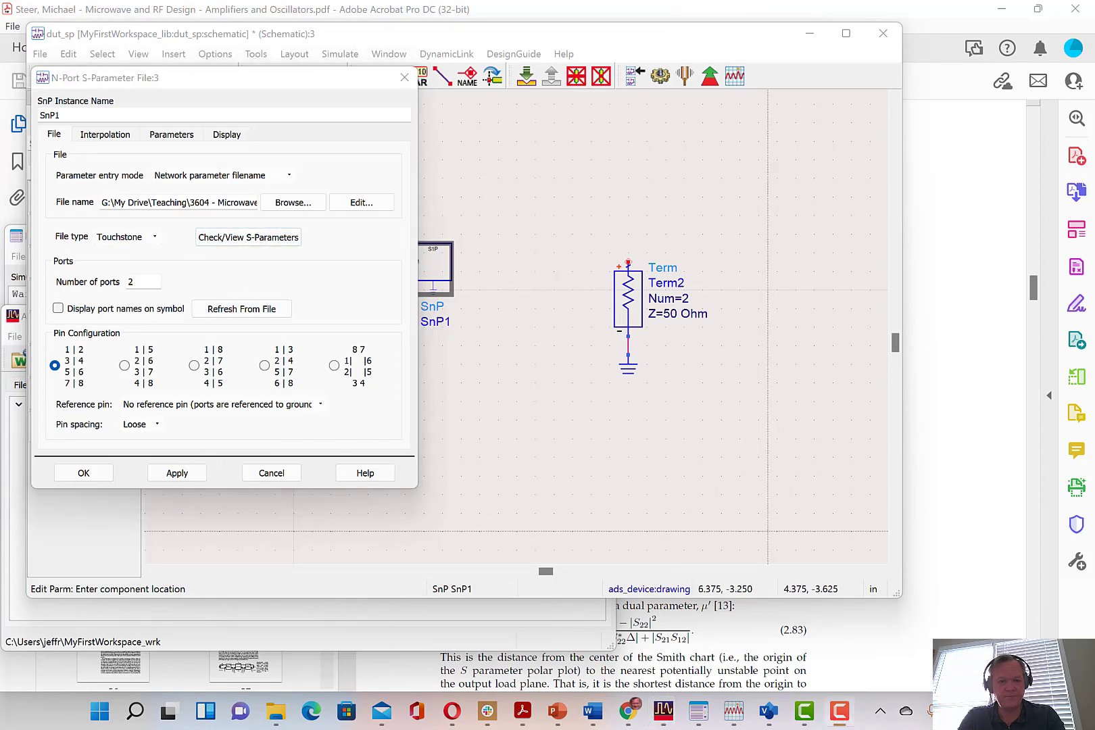
Confirm the SnP1 settings, then wire SnP1 port 1 to Term1 and port 2 to Term2.
left_click(81, 473)
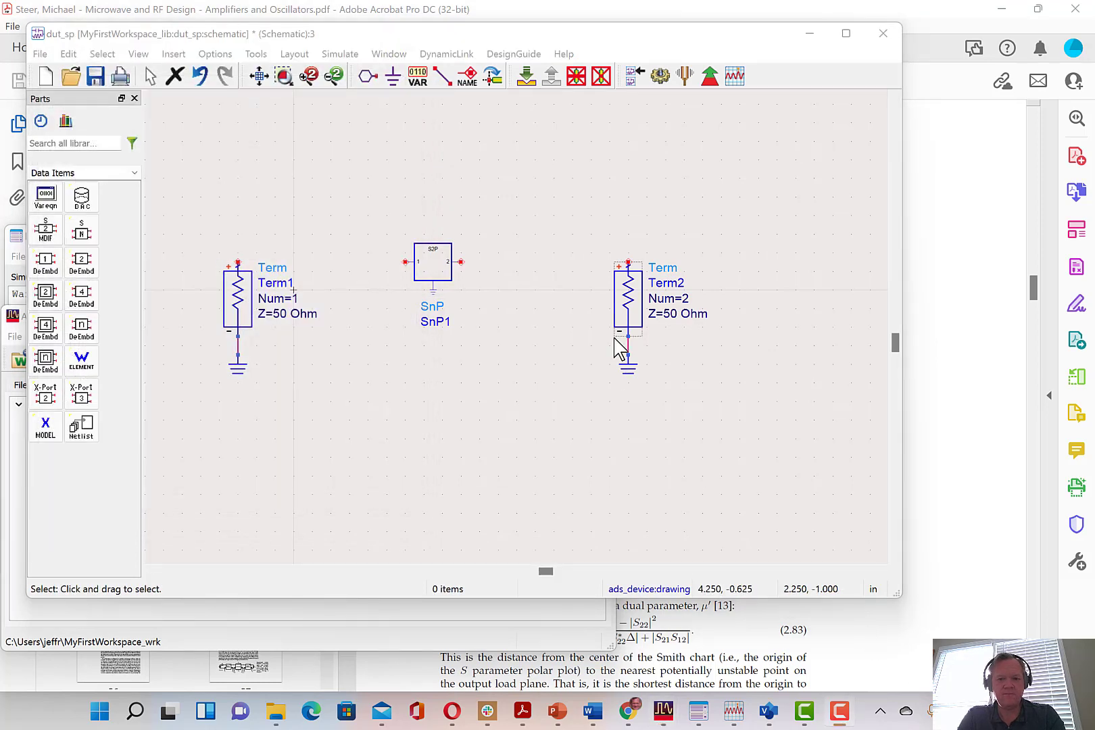
left_click(441, 76)
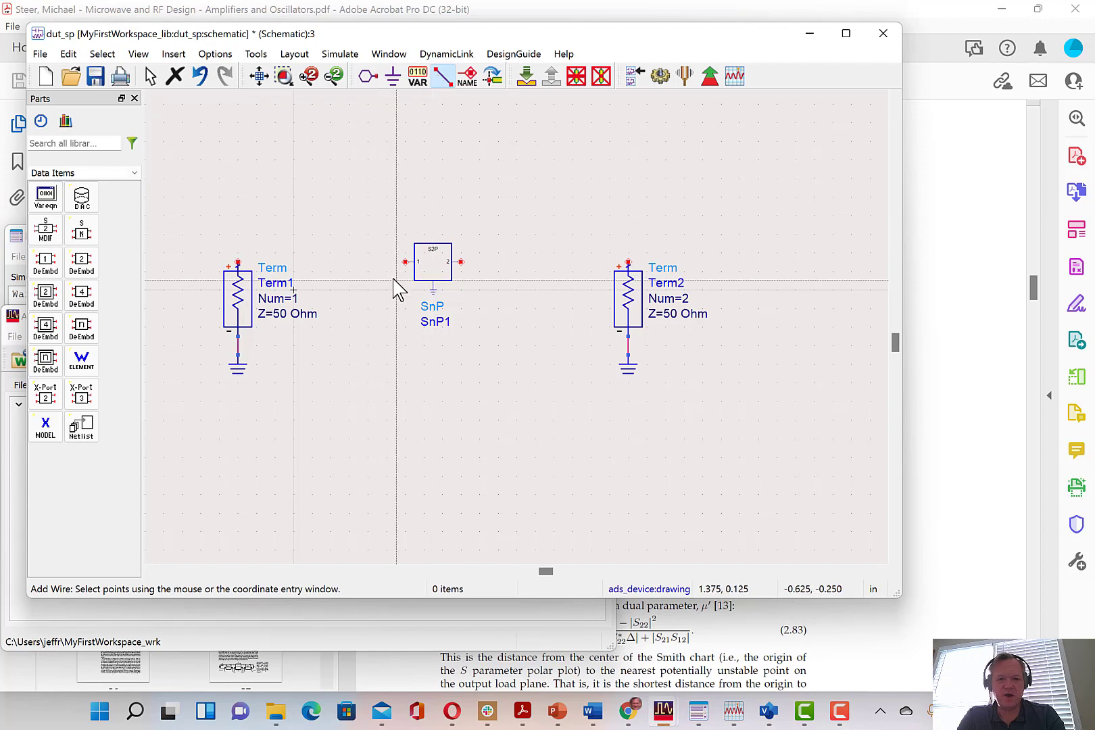
left_click(406, 261)
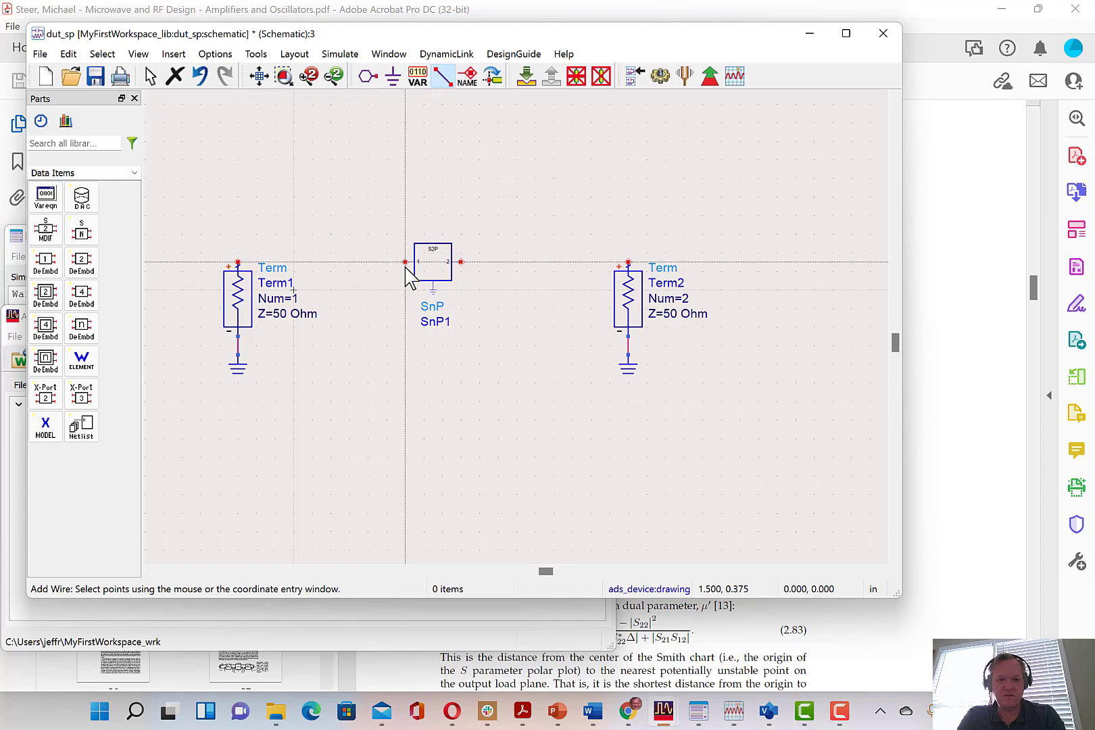
left_click(238, 262)
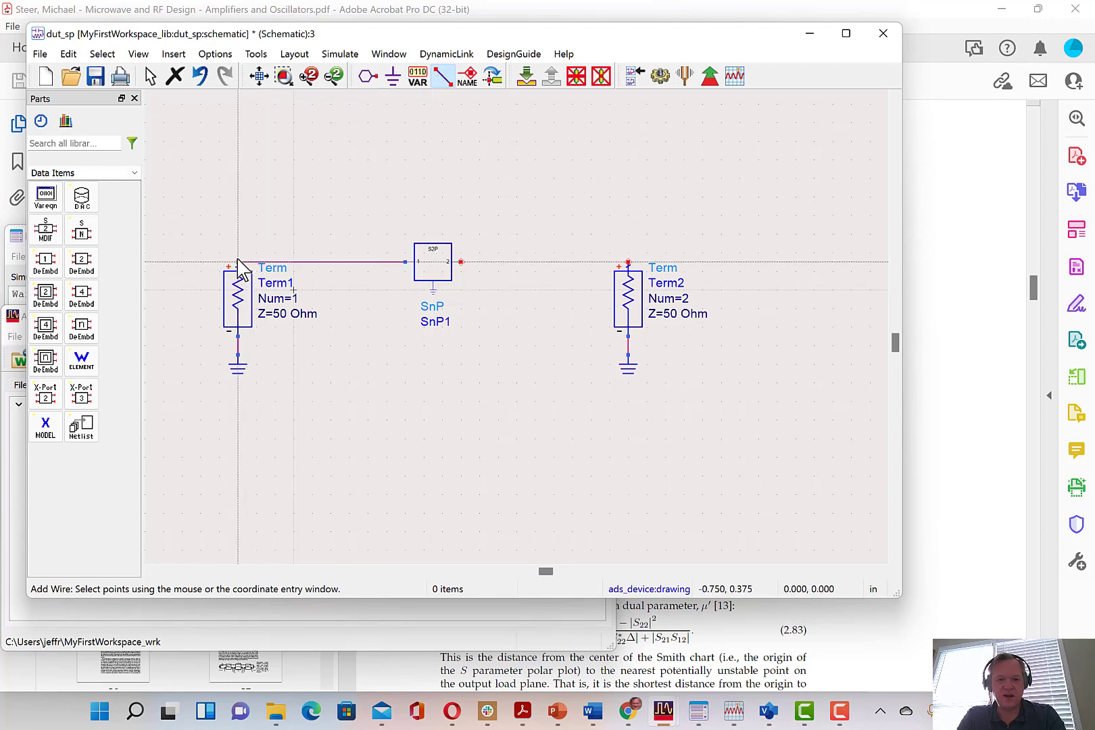
left_click(461, 262)
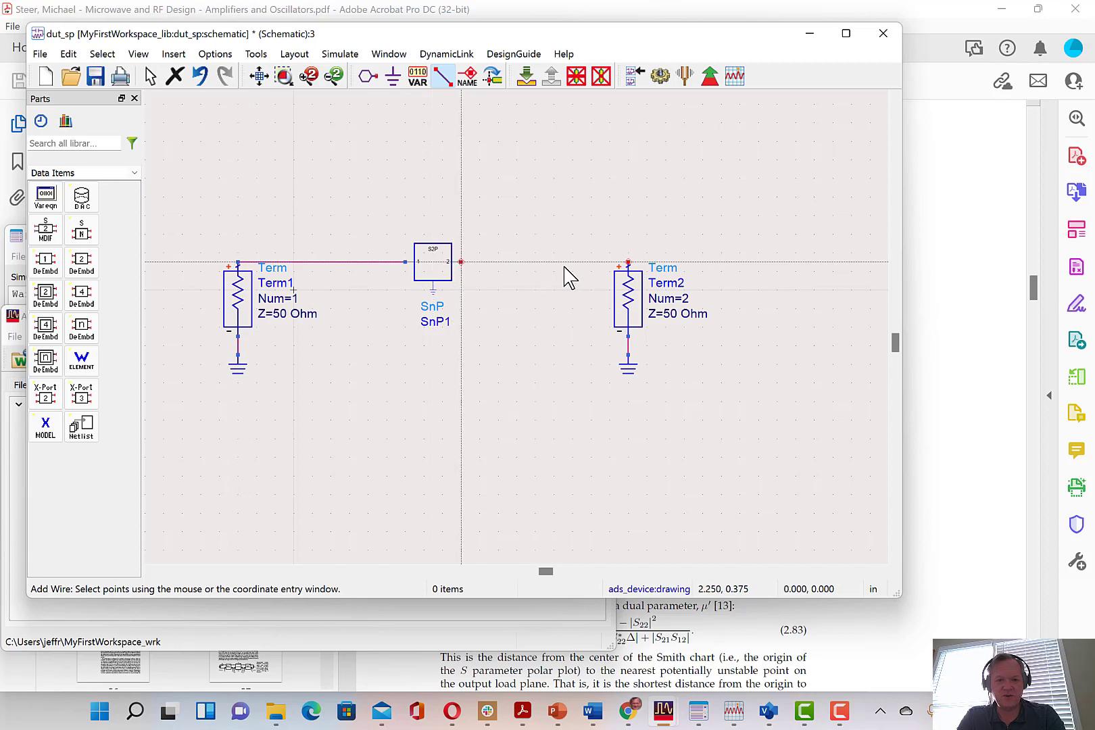
left_click(628, 262)
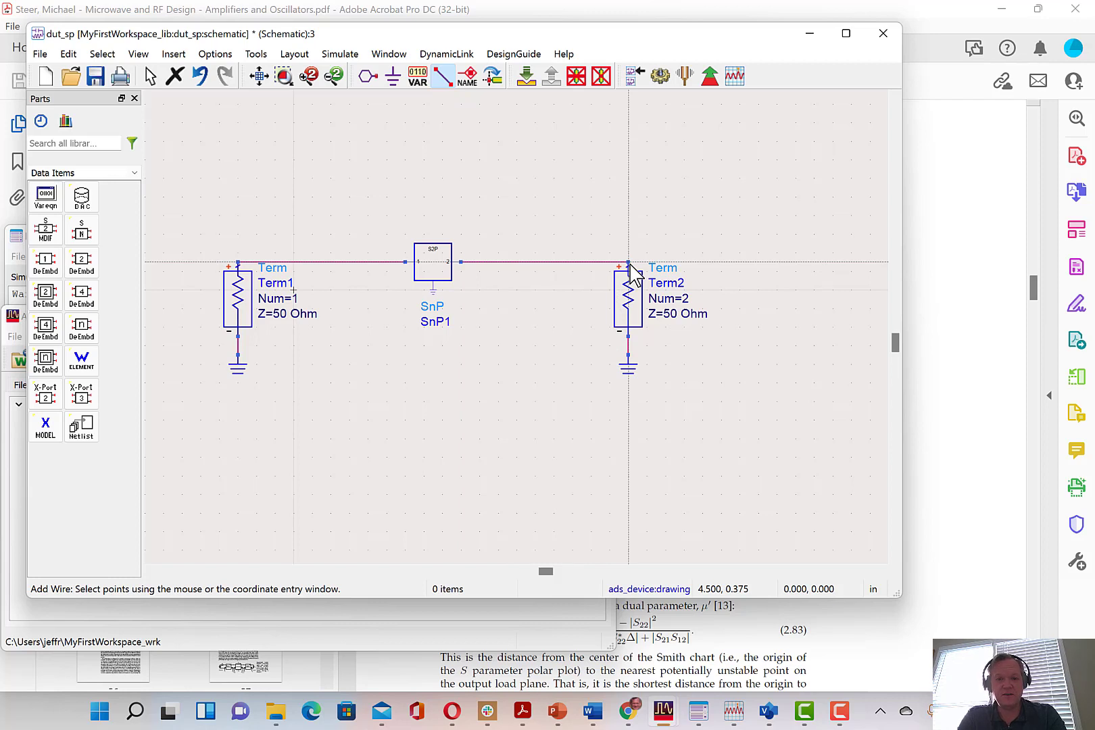
key("Escape")
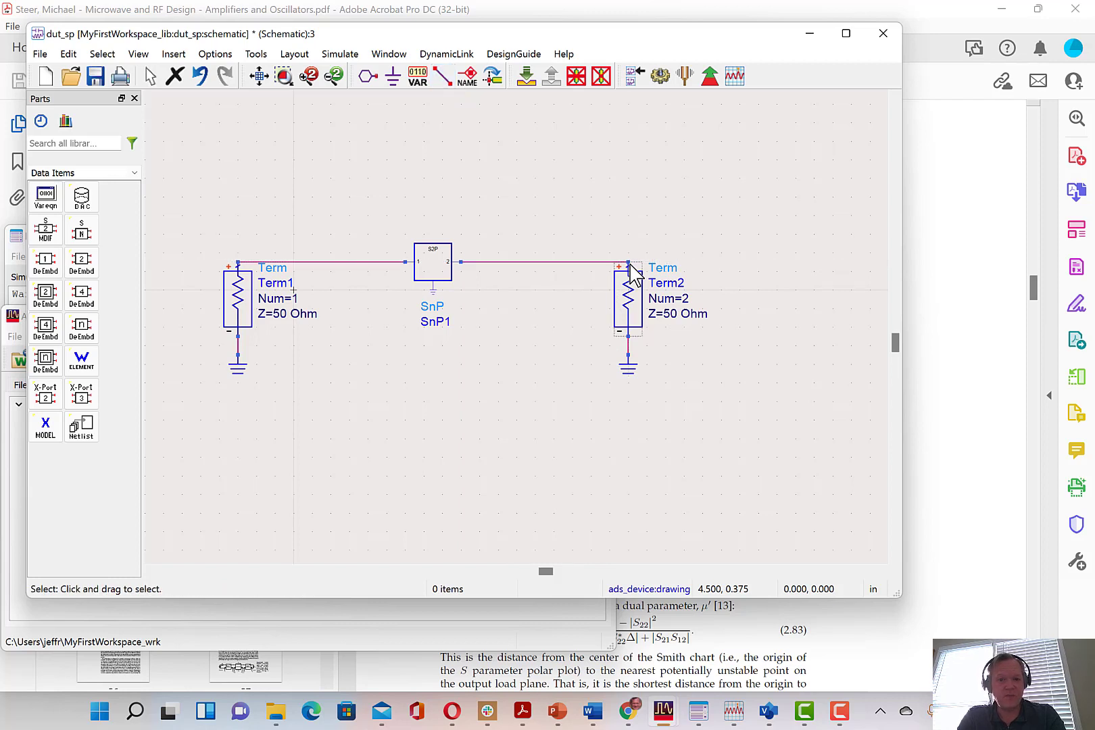
Place an S-parameter simulation controller below the circuit.
left_click(137, 173)
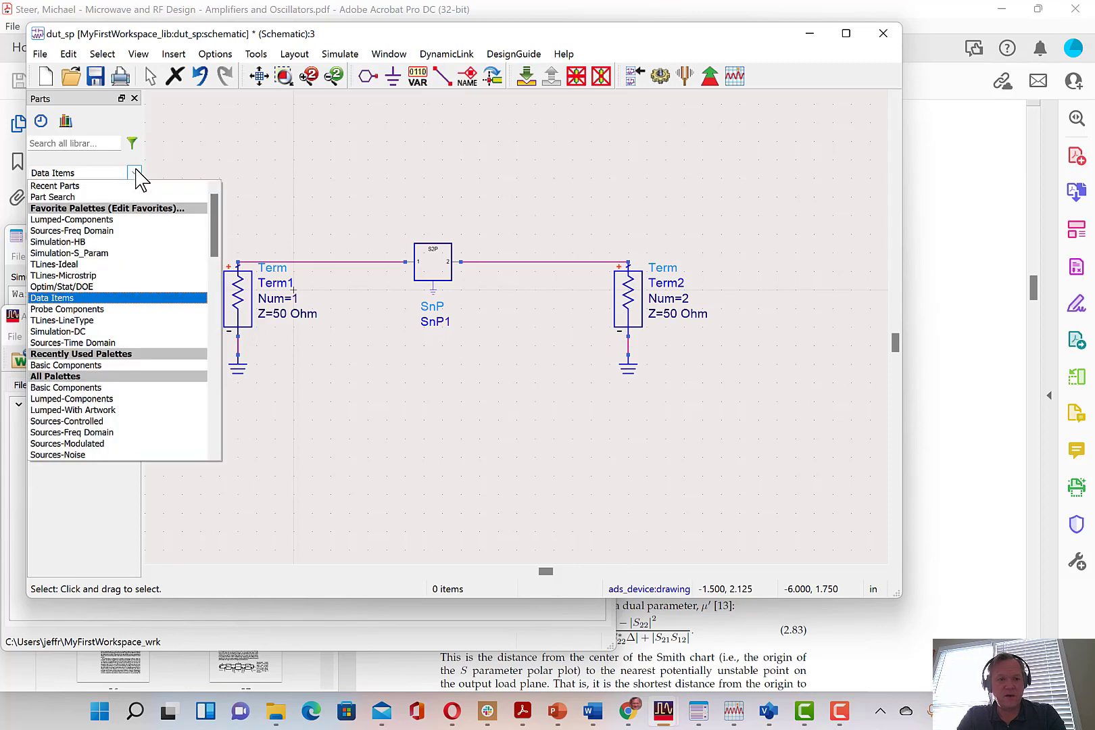
left_click(81, 254)
left_click(47, 205)
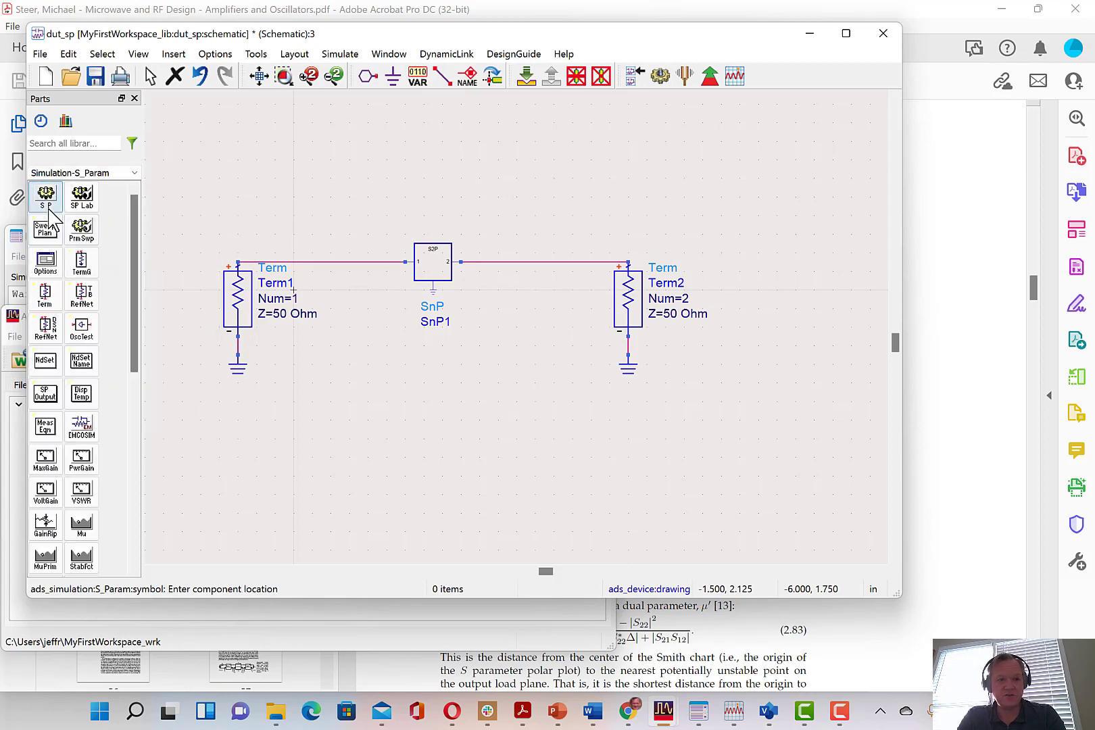
left_click(241, 399)
key("Escape")
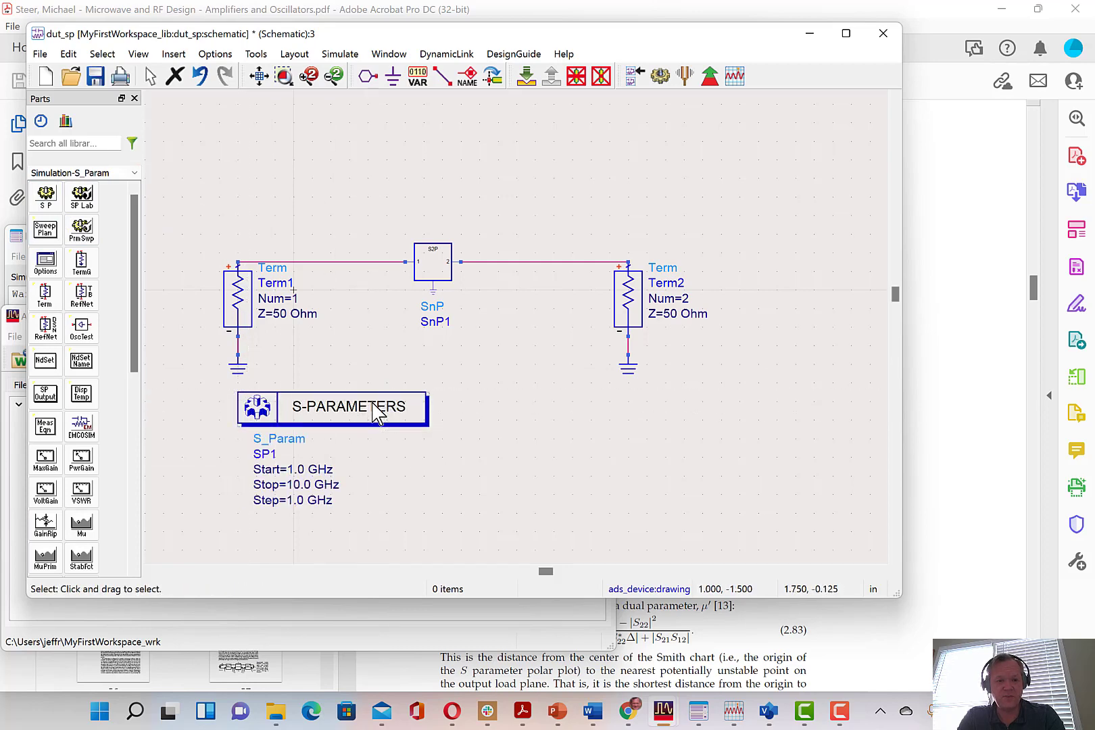
Set the sweep to start 500 MHz, stop 2 GHz, step 0.1 GHz.
double_click(377, 411)
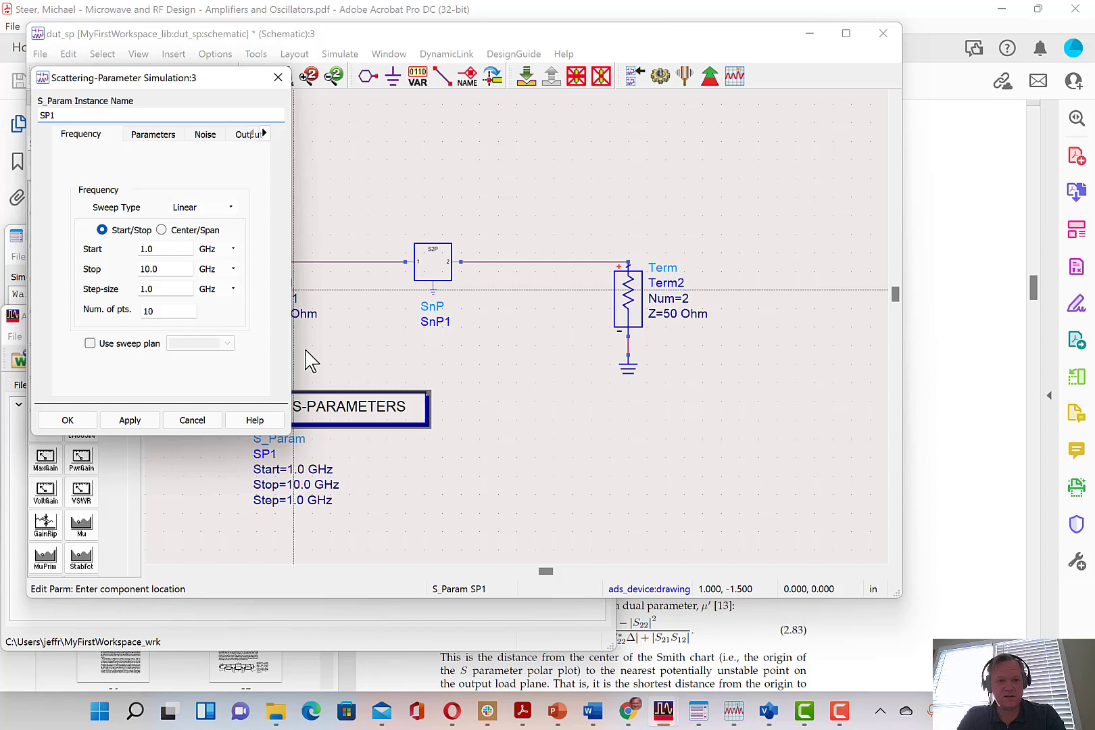
left_click_drag(180, 247, 59, 256)
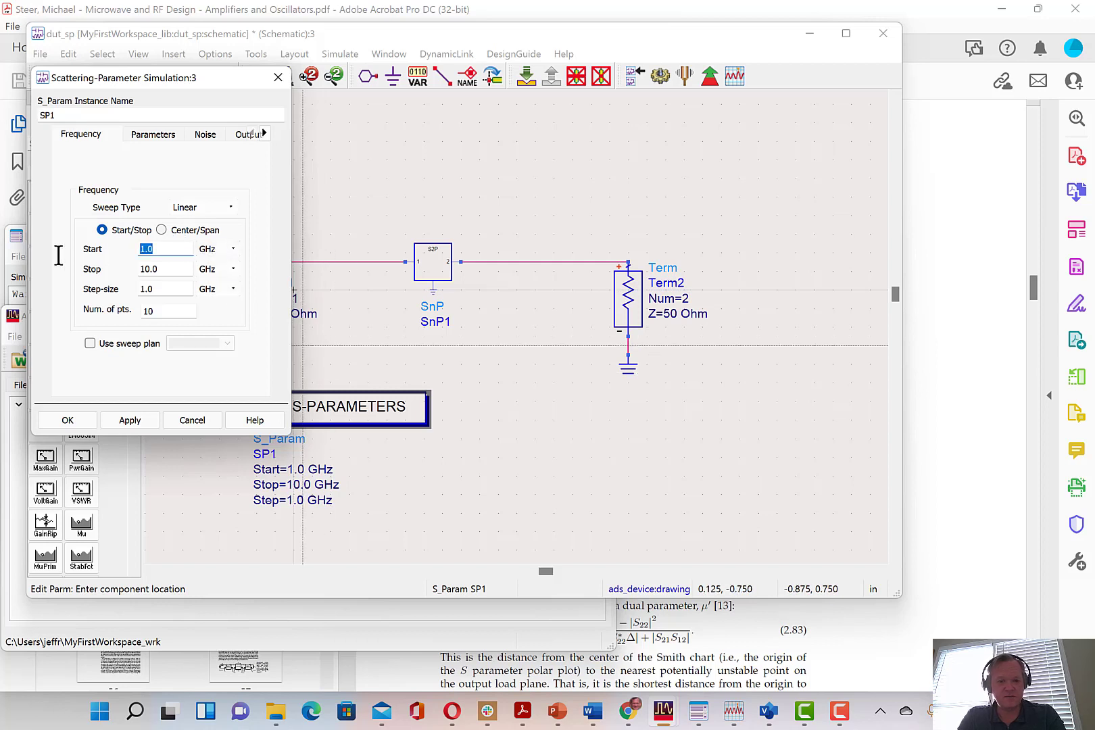
key("Tab")
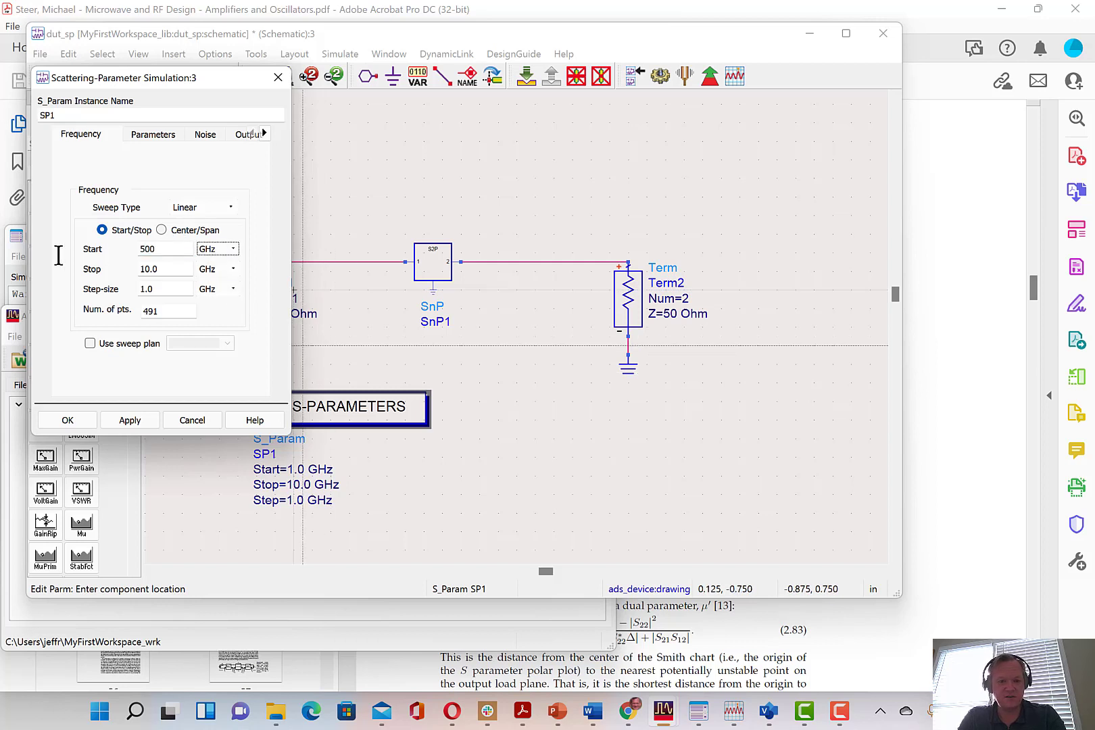
key("Up")
key("Tab")
key("Tab")
key("shift+Tab")
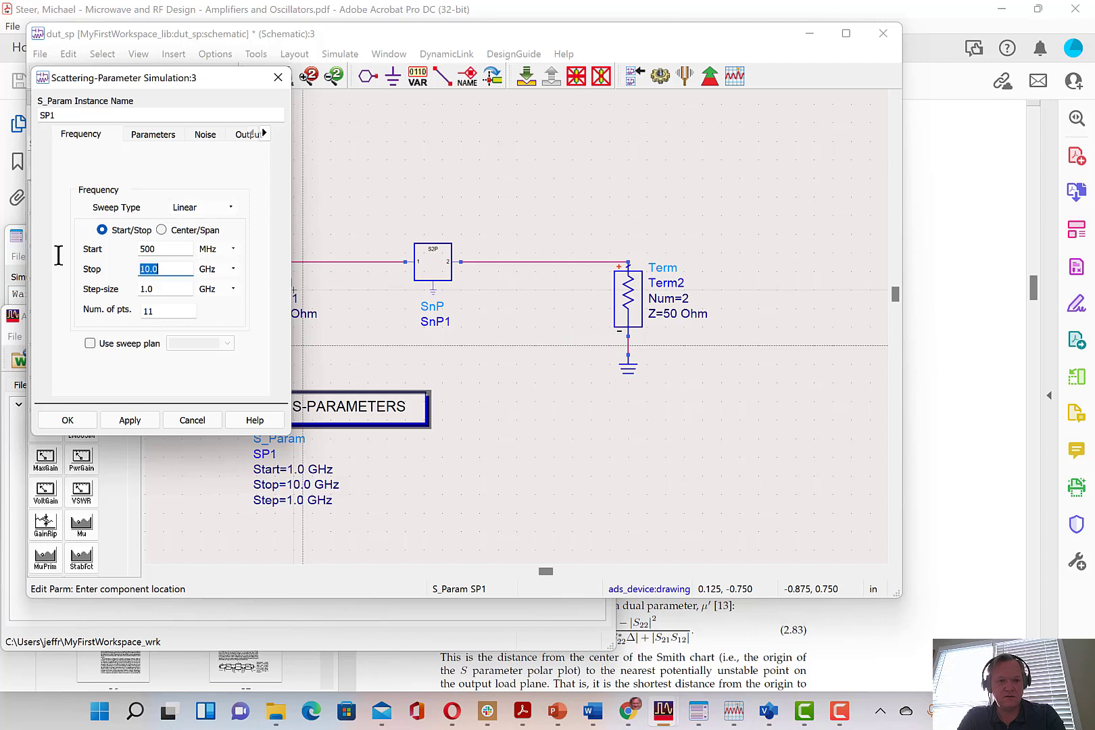
type("2")
key("Tab")
key("Tab")
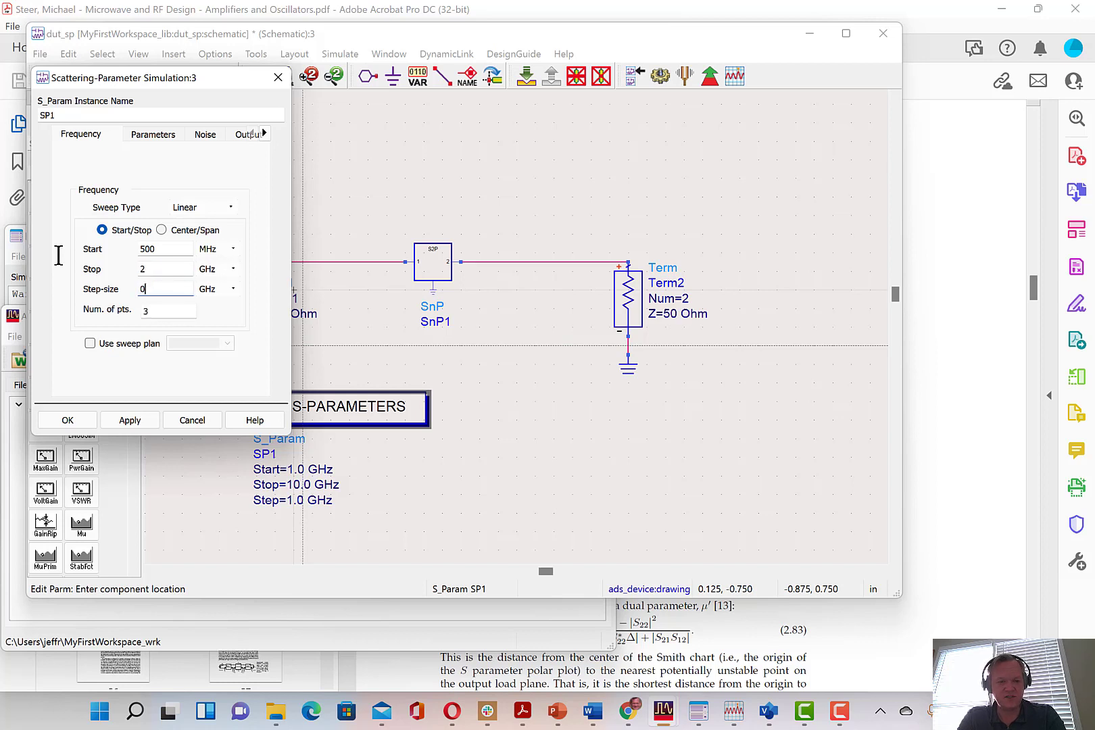
type("0.1")
key("Tab")
left_click(67, 421)
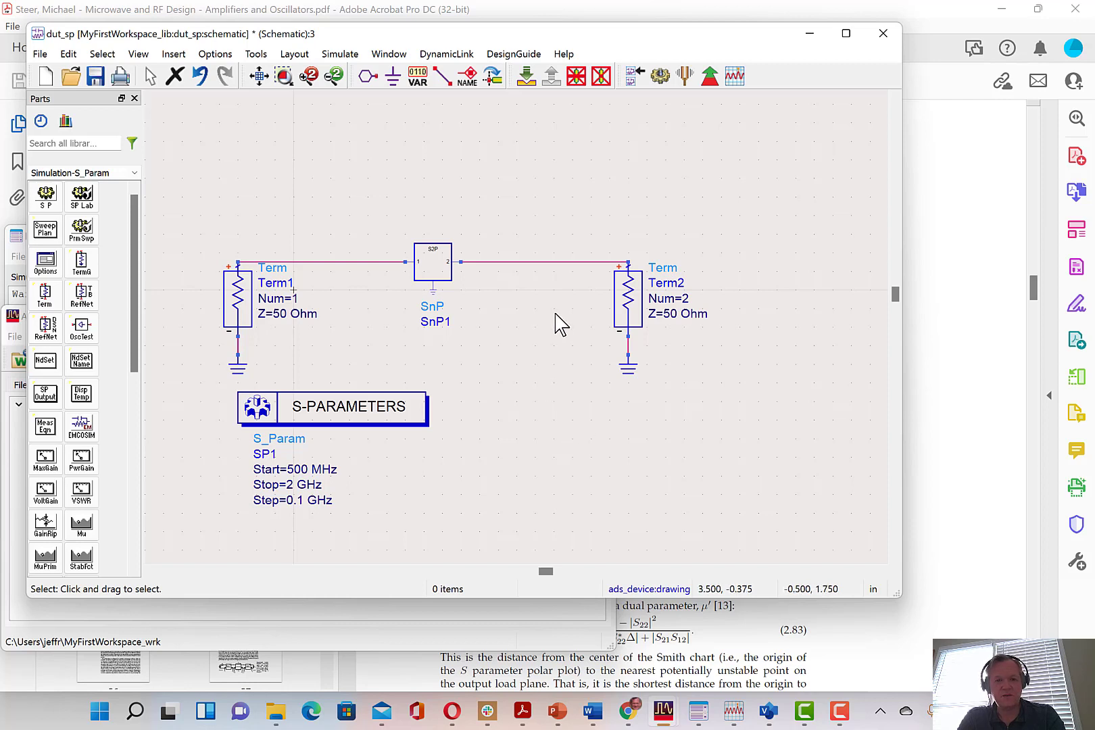
Save the dut_sp schematic and run the S-parameter simulation.
left_click(96, 76)
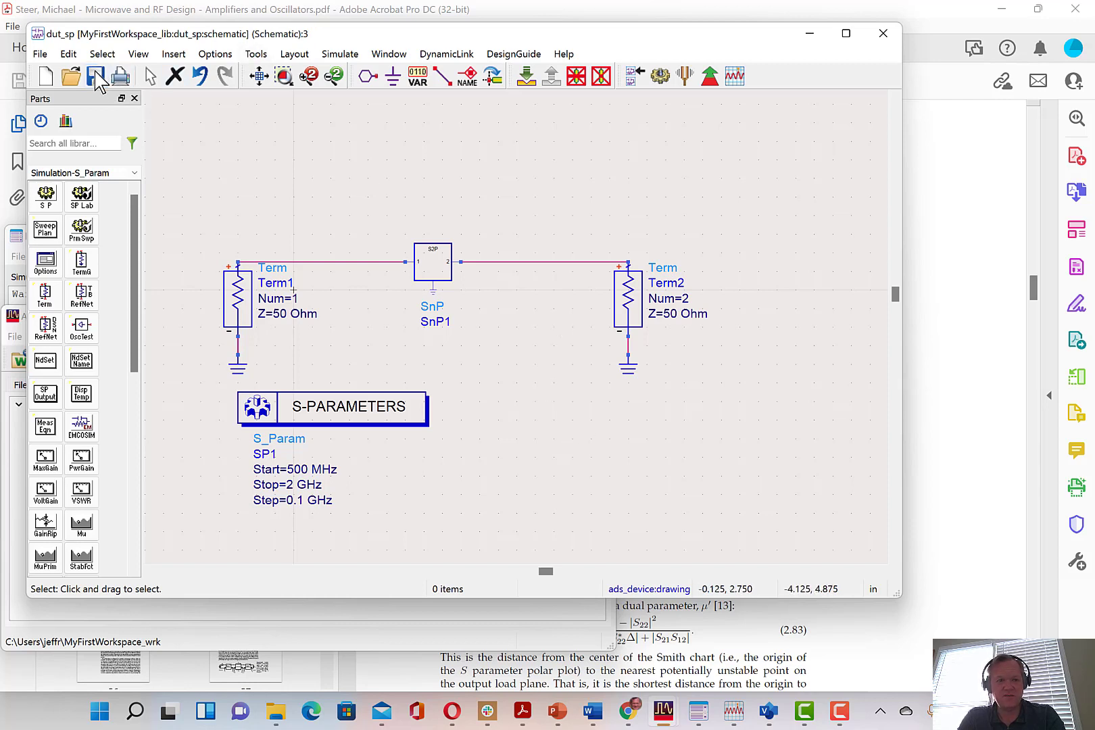
left_click(661, 78)
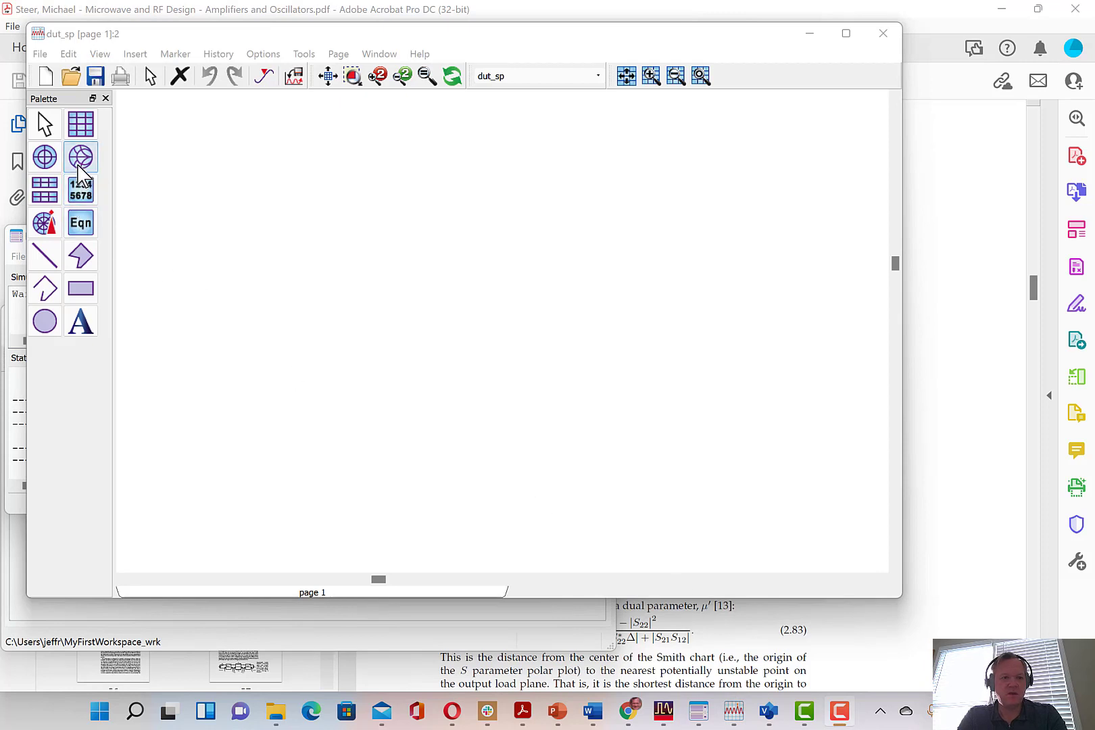
Place a Smith chart of S(1,1) at the page's top left.
left_click(80, 172)
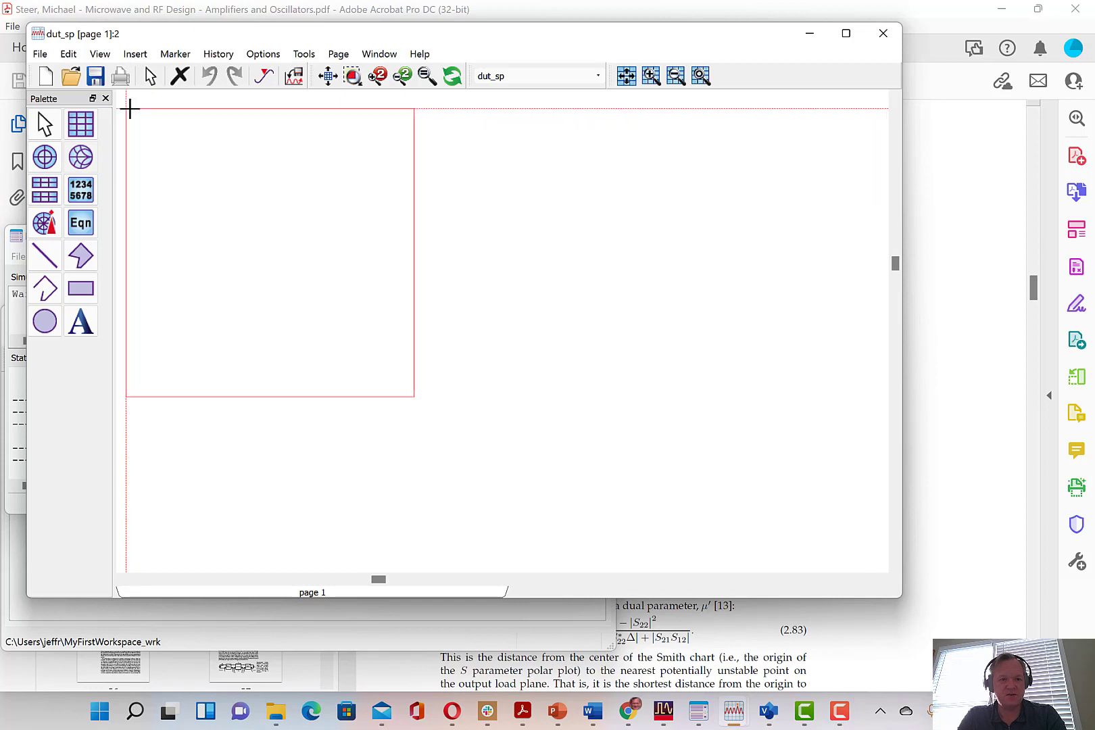
left_click(129, 108)
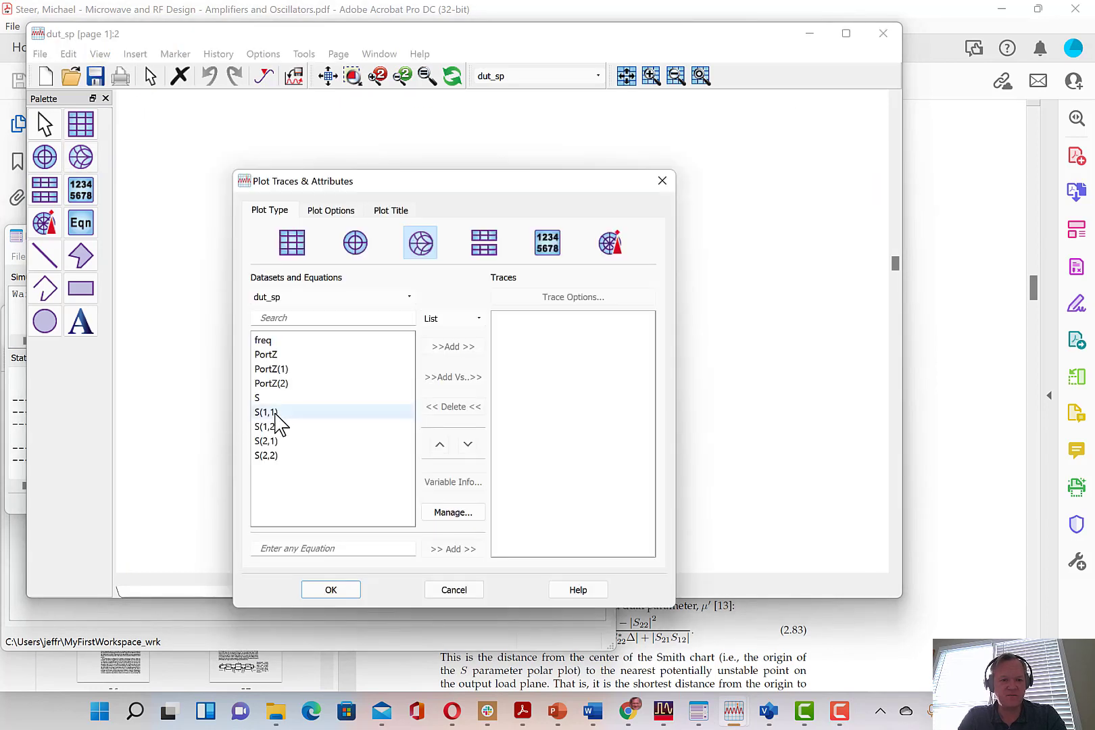
left_click(275, 414)
left_click(453, 348)
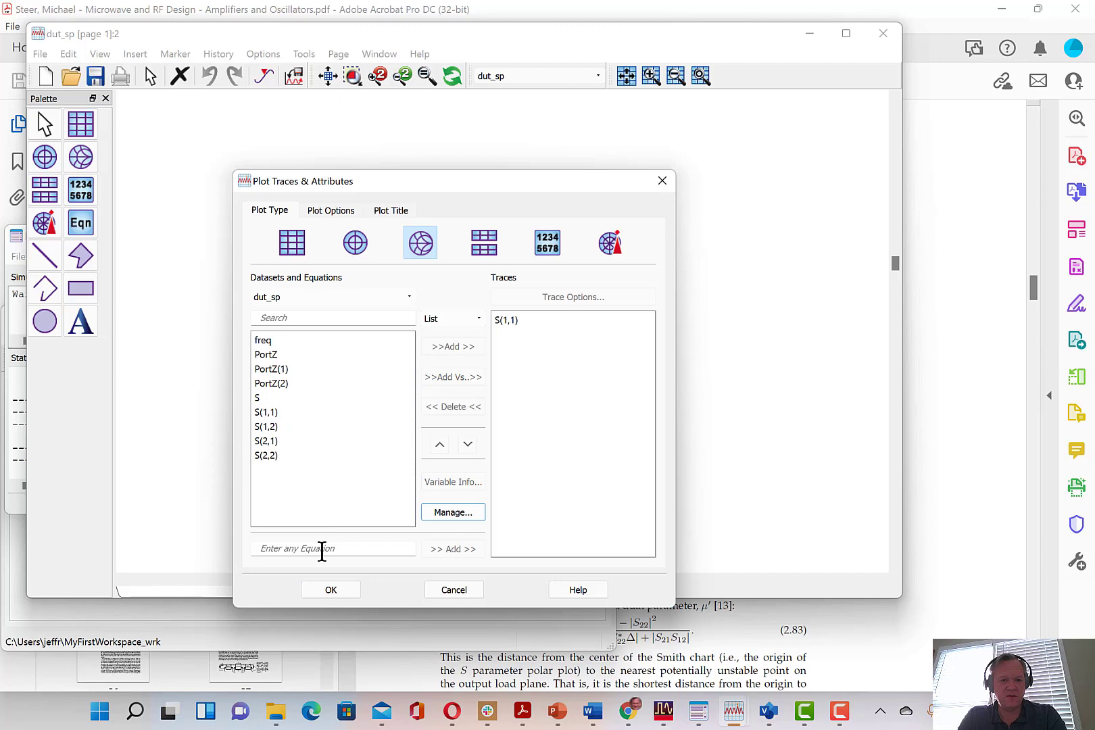
left_click(331, 589)
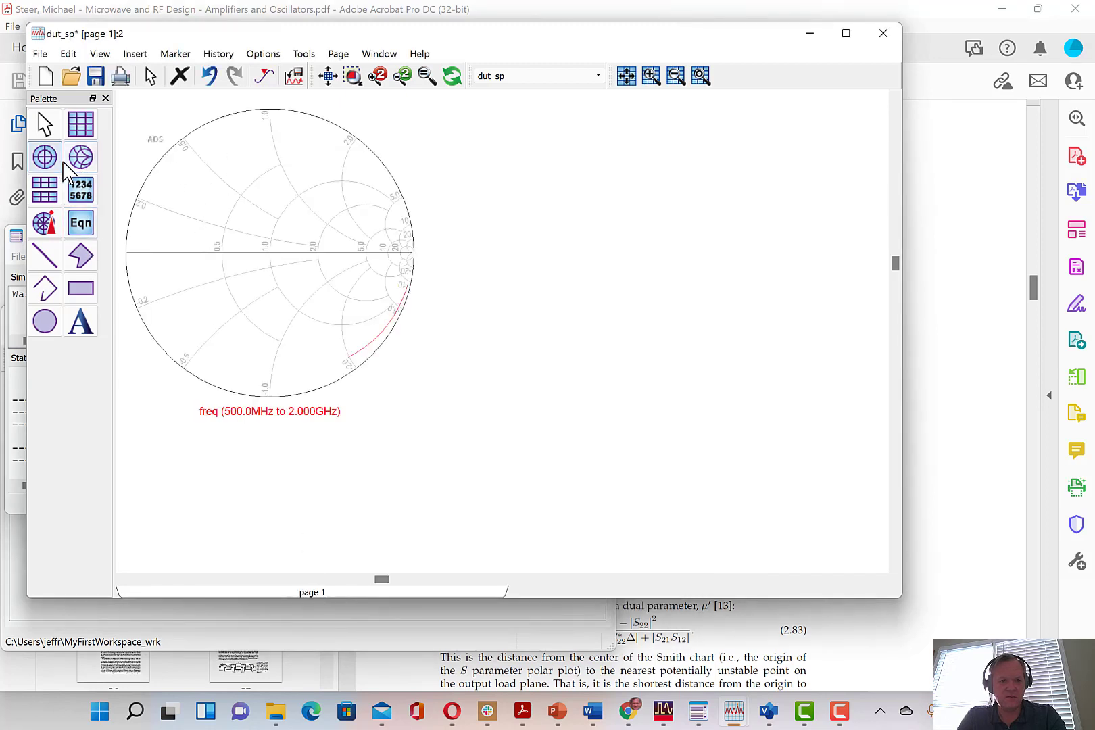
Add a second Smith chart plotting S(2,2) lower on the page.
left_click(83, 161)
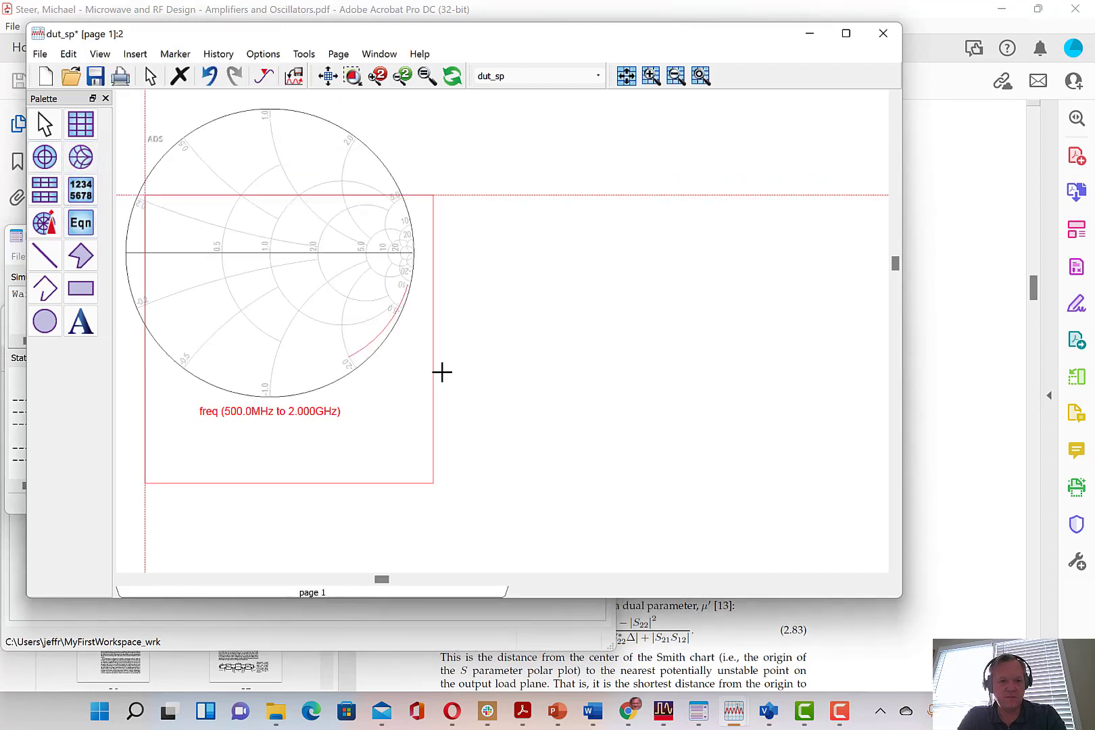
left_click(453, 432)
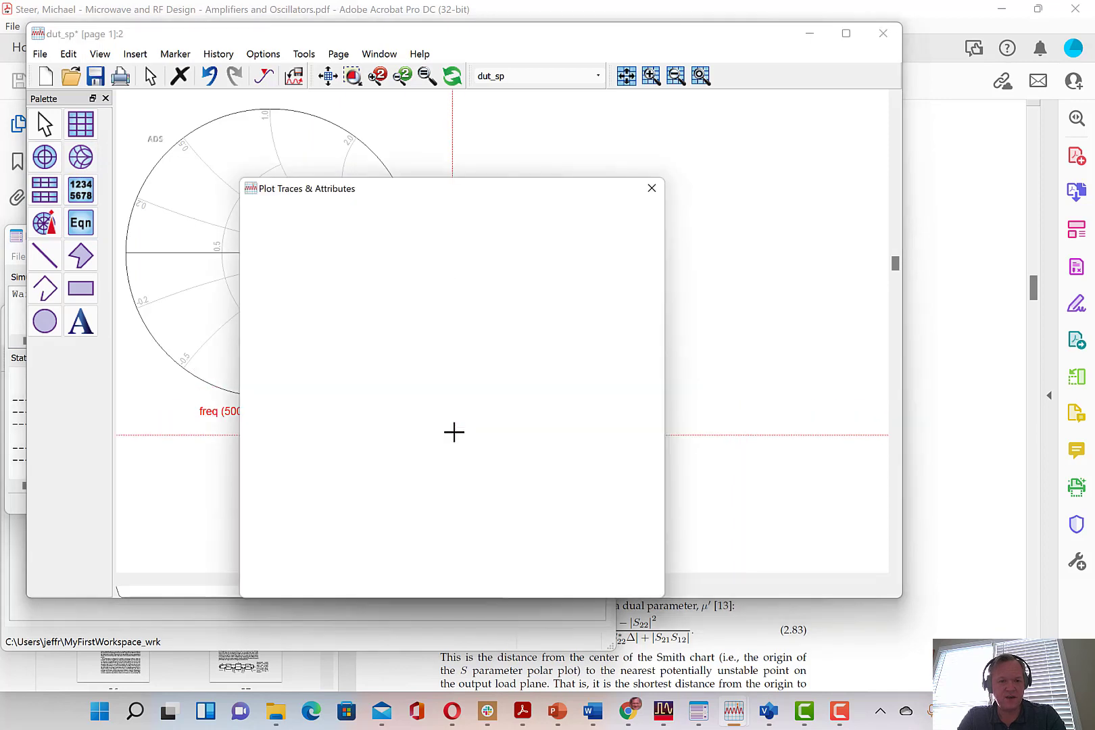
left_click(278, 454)
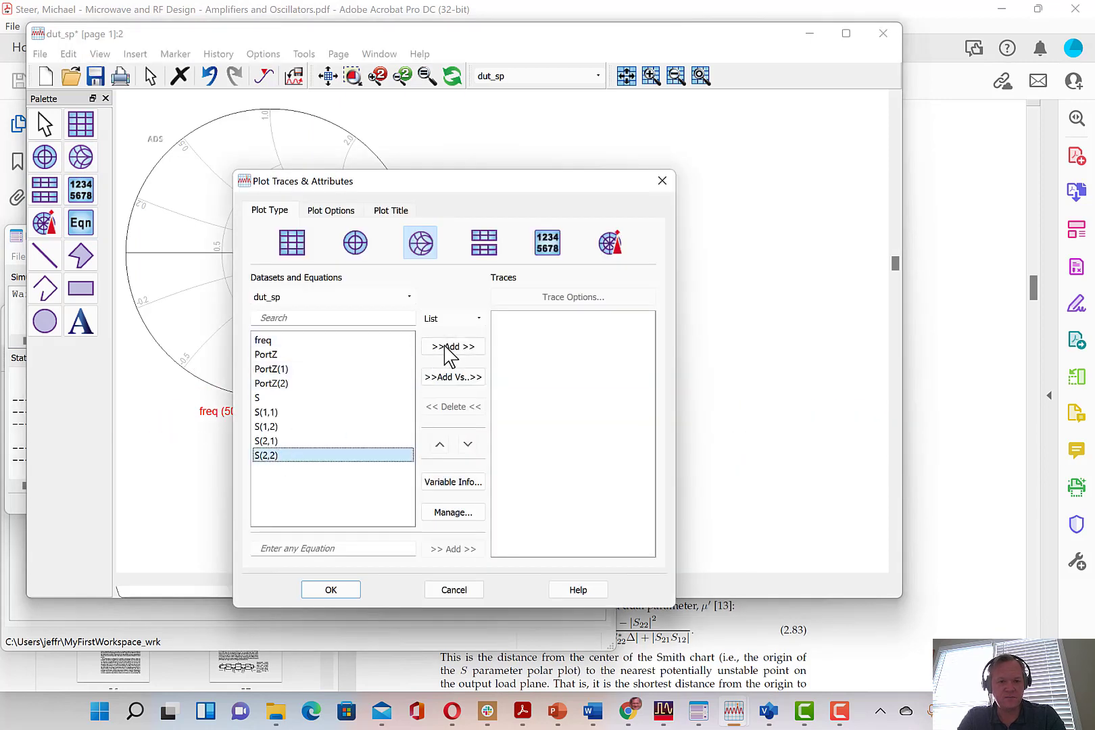
left_click(453, 346)
left_click(327, 592)
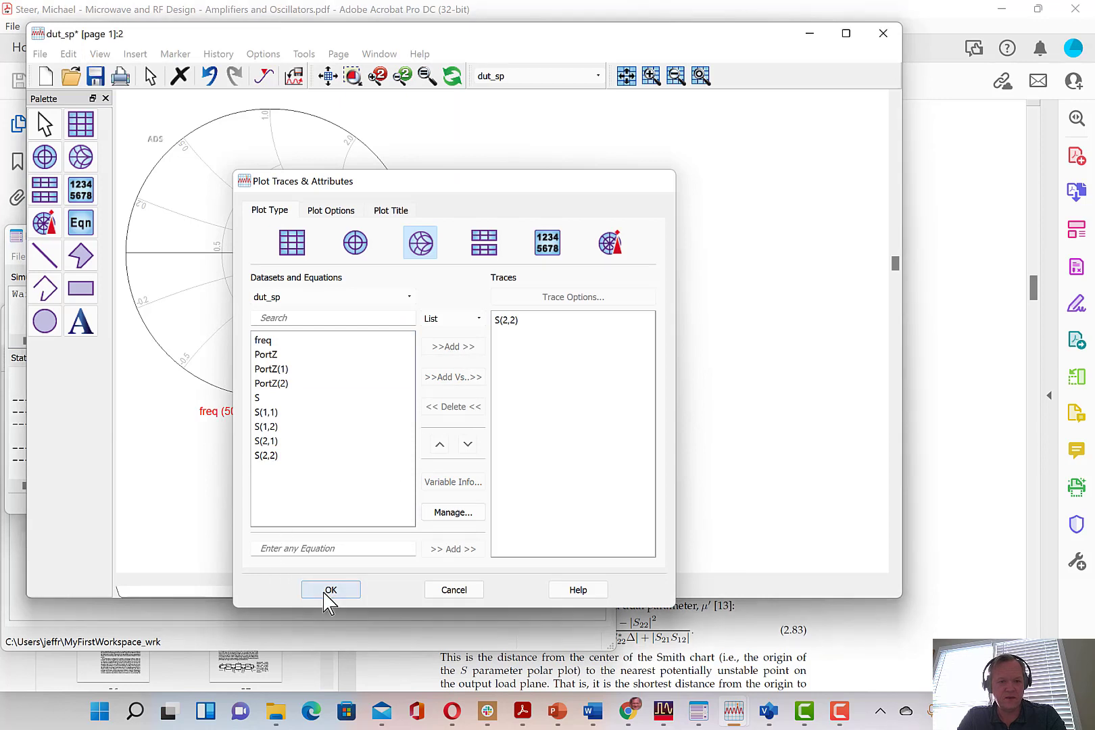
Add a rectangular plot of dB(S(1,2)) right of the first Smith chart.
left_click(80, 124)
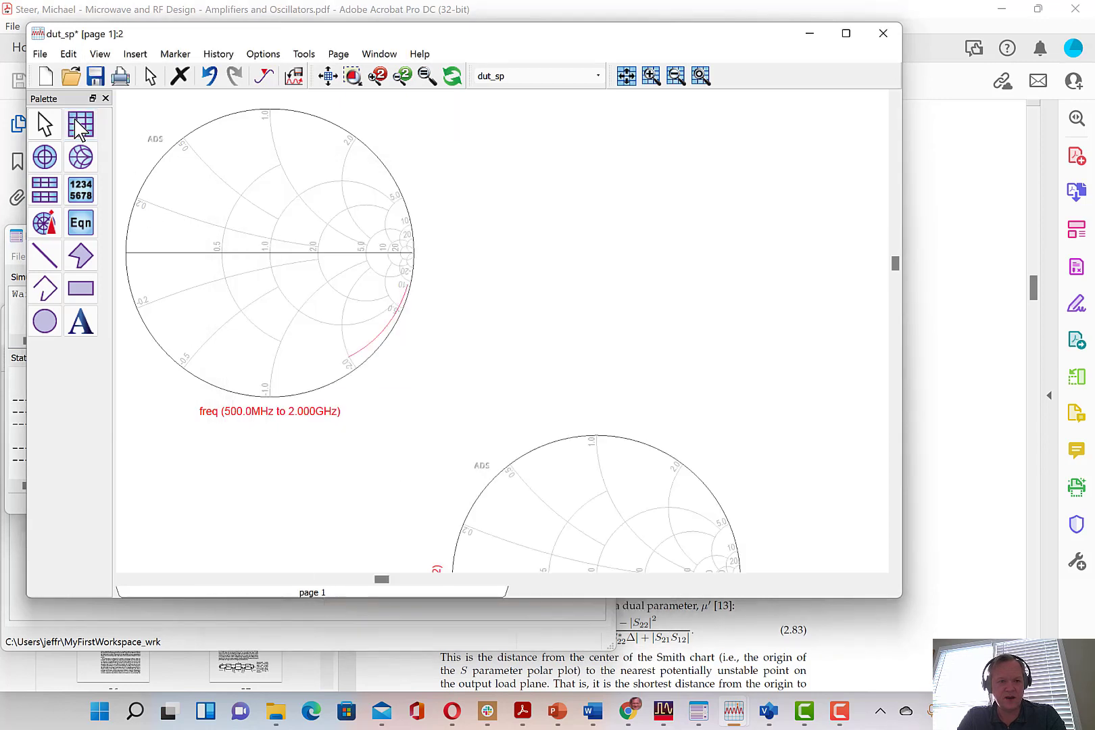
left_click(454, 177)
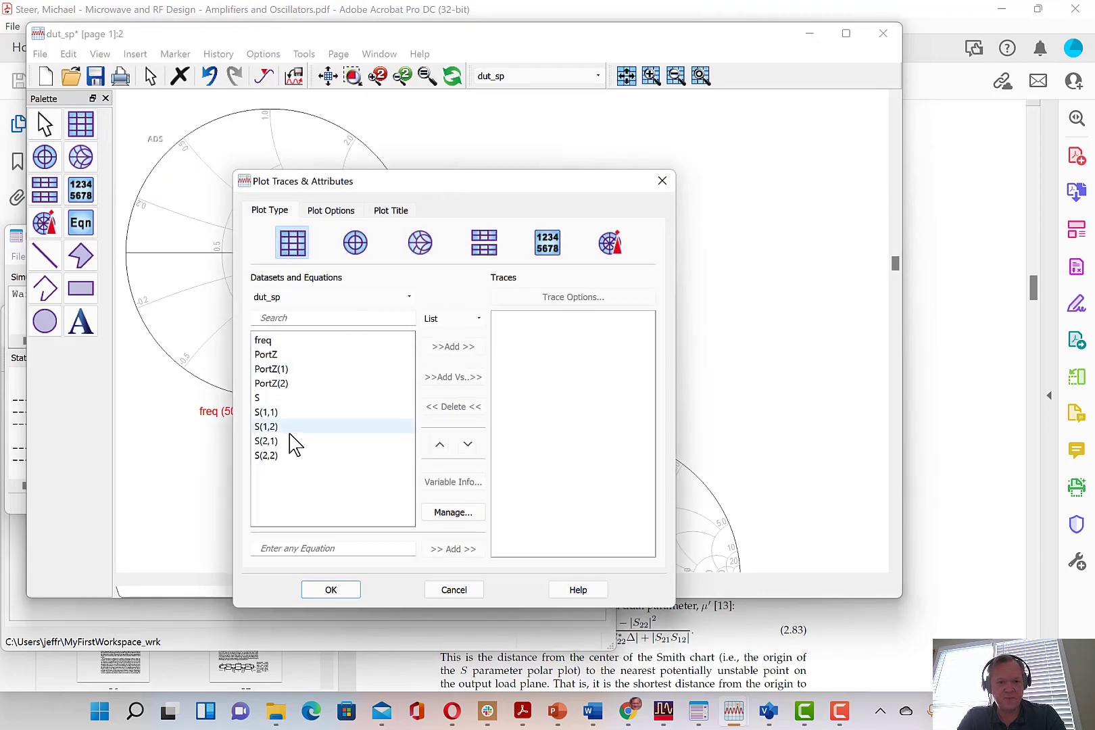
left_click(291, 430)
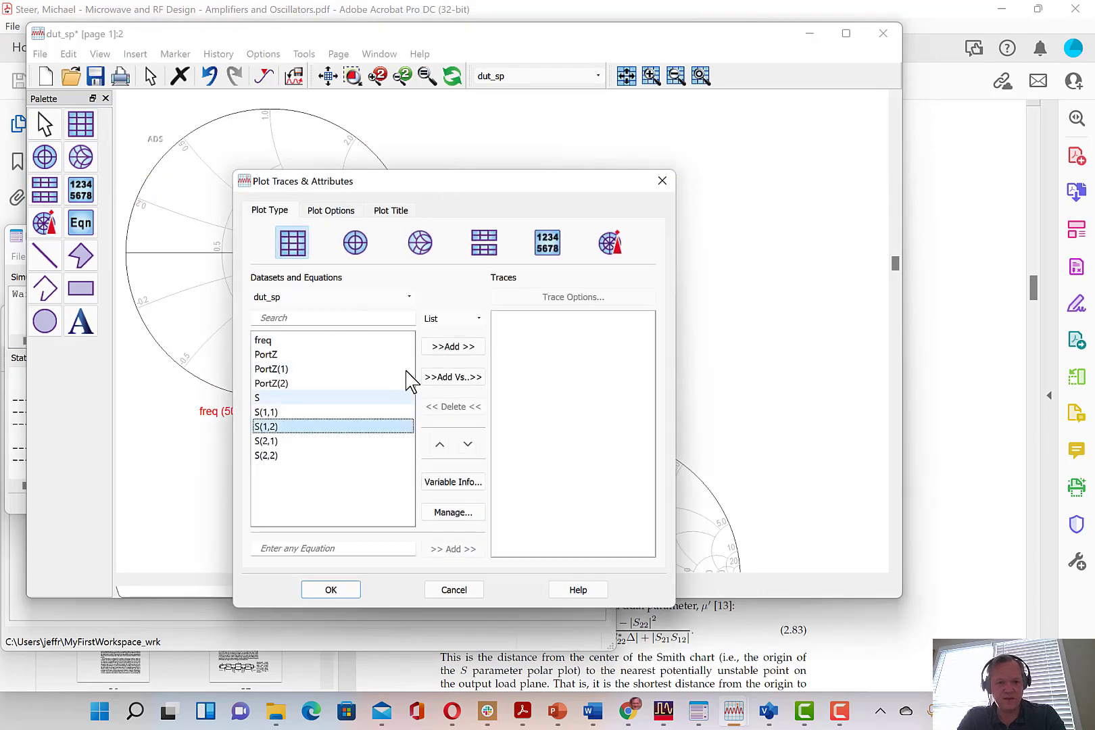
left_click(453, 347)
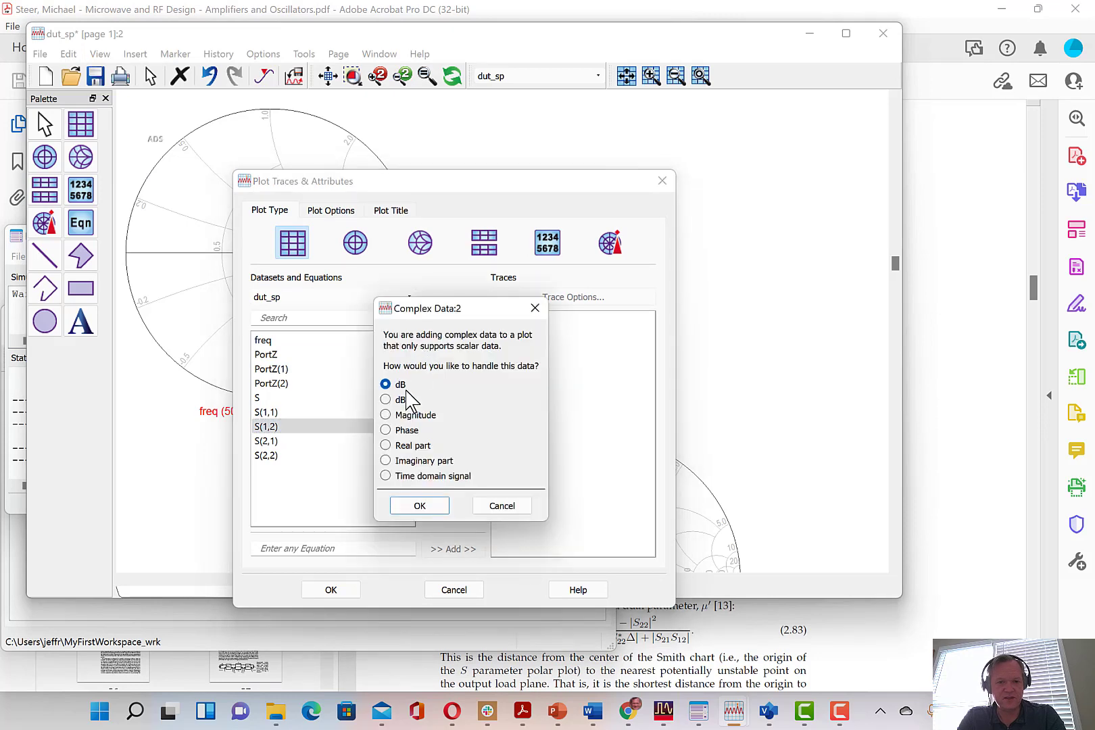
left_click(420, 505)
left_click(348, 592)
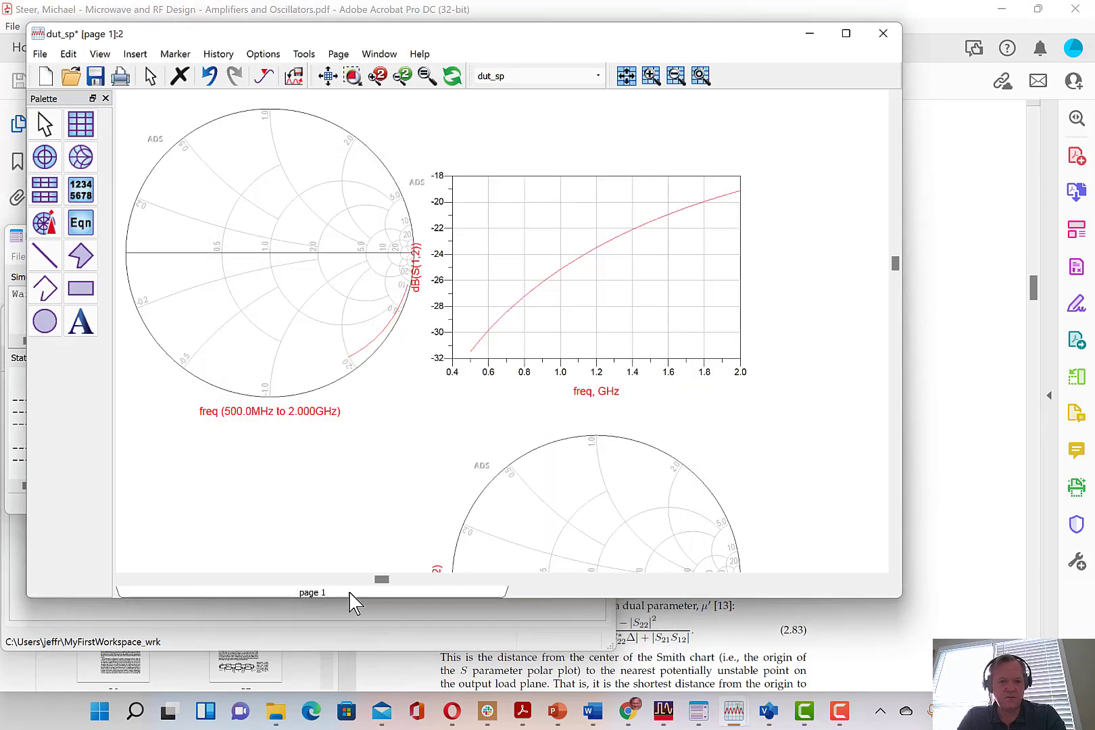
Add a rectangular plot of dB(S(2,1)) at the page's lower left.
left_click(80, 124)
left_click(136, 517)
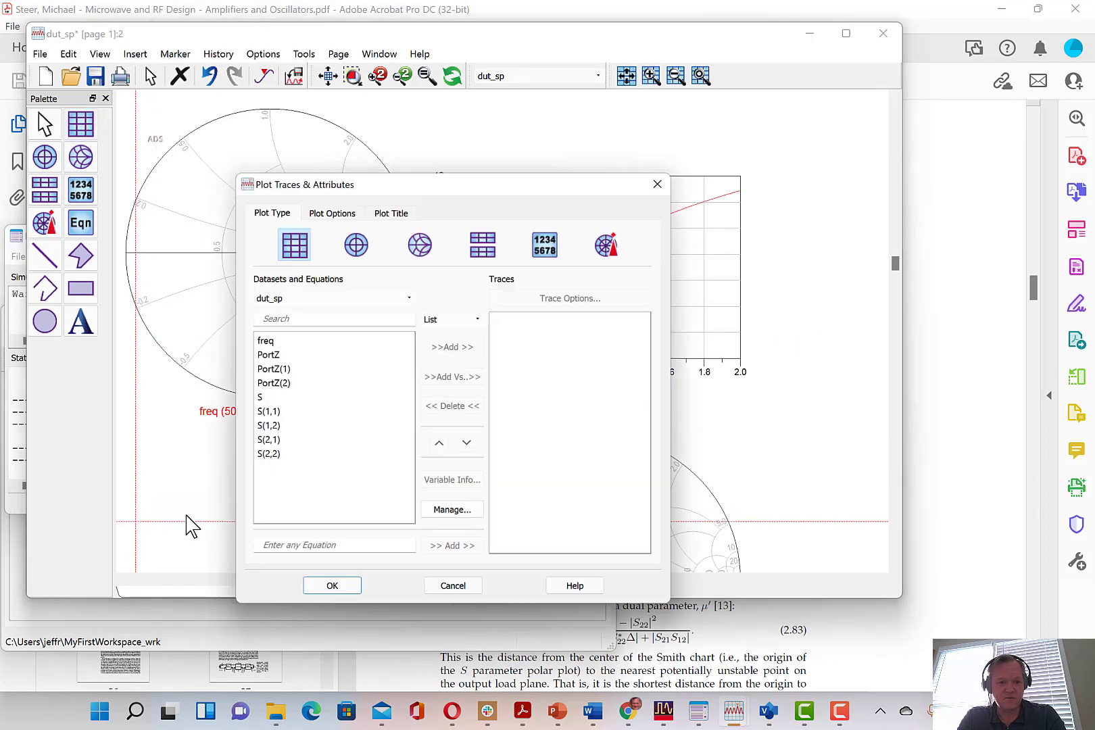
left_click(267, 440)
left_click(450, 348)
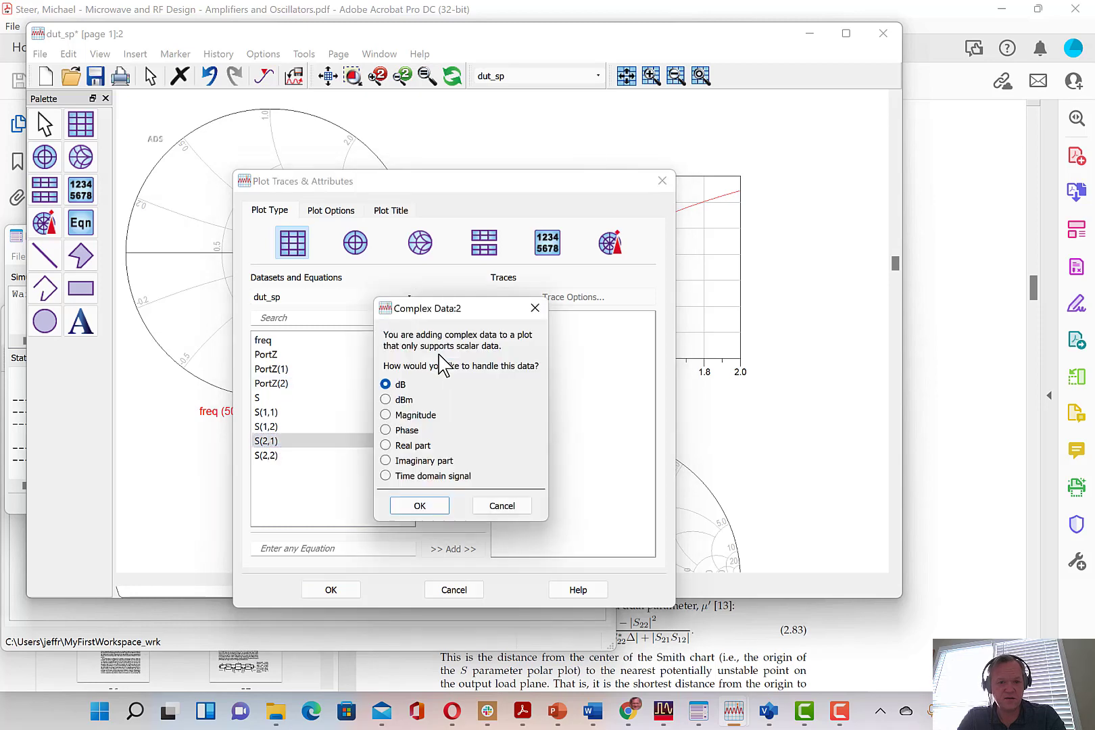
left_click(411, 509)
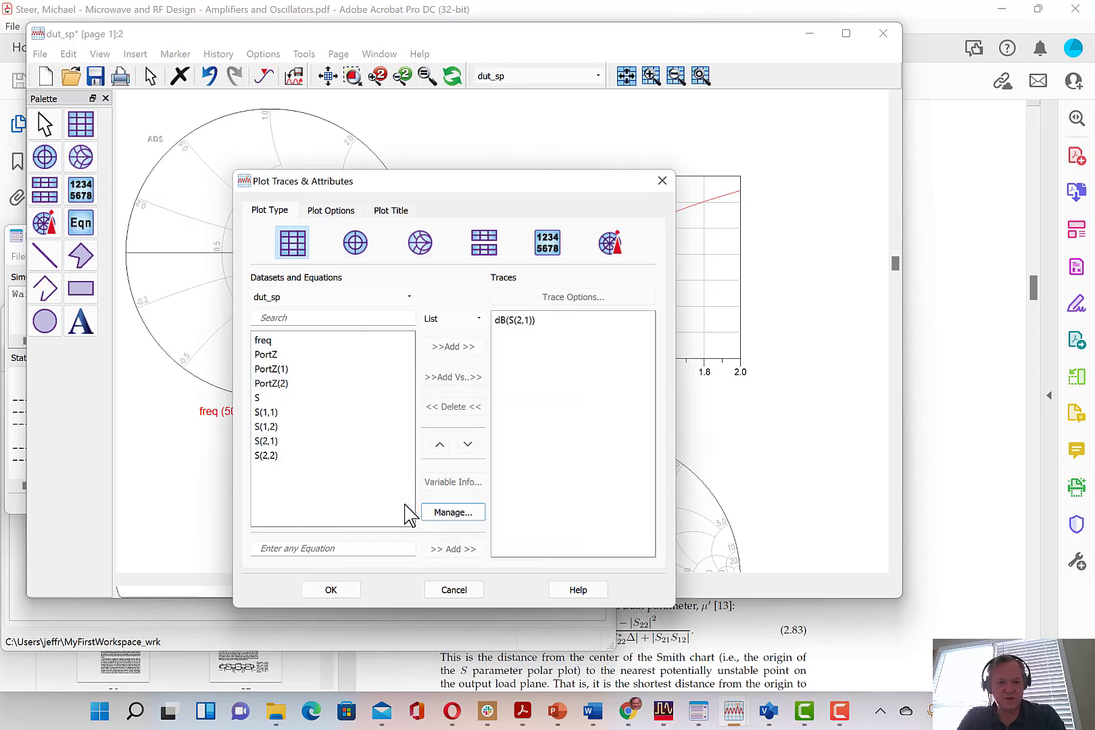
left_click(330, 590)
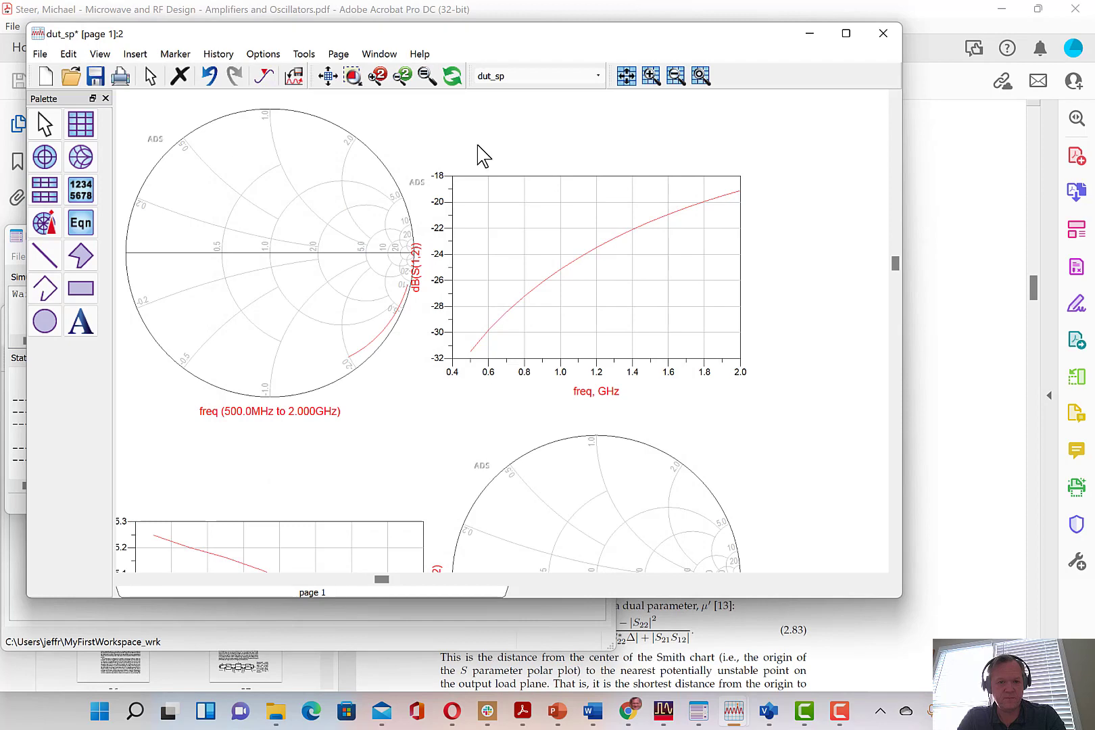
Fit all plots in view and nudge the dB(S(1,2)) and dB(S(2,1)) plots into line.
left_click(329, 80)
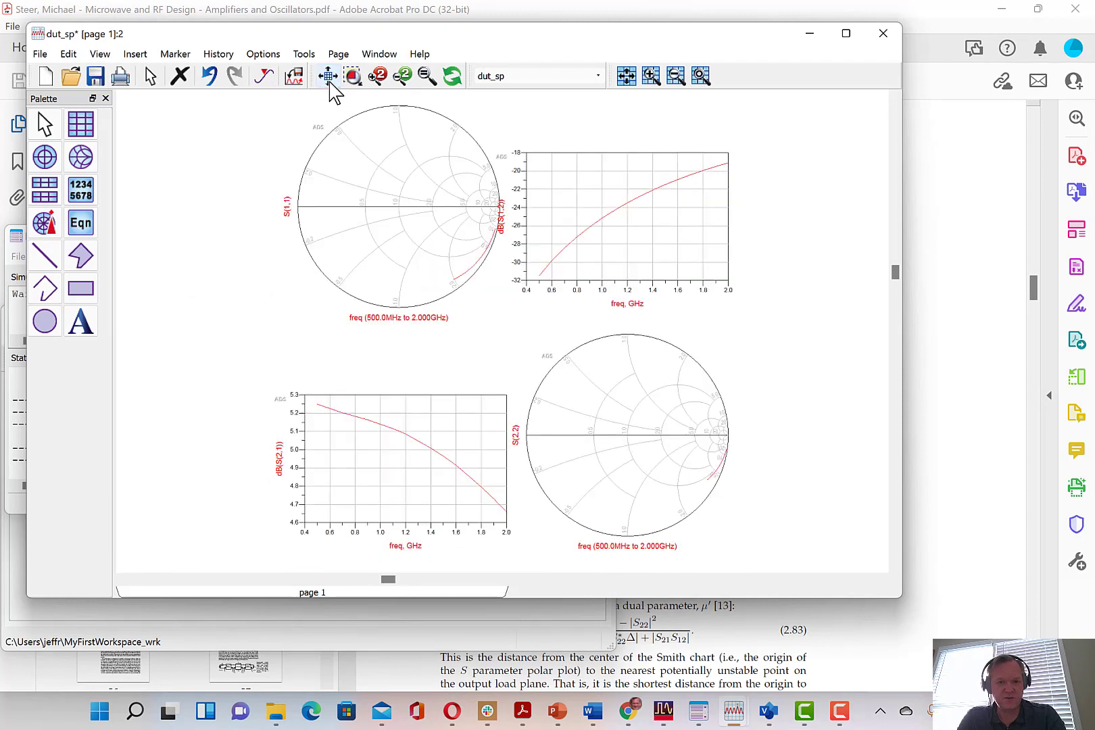
left_click(655, 229)
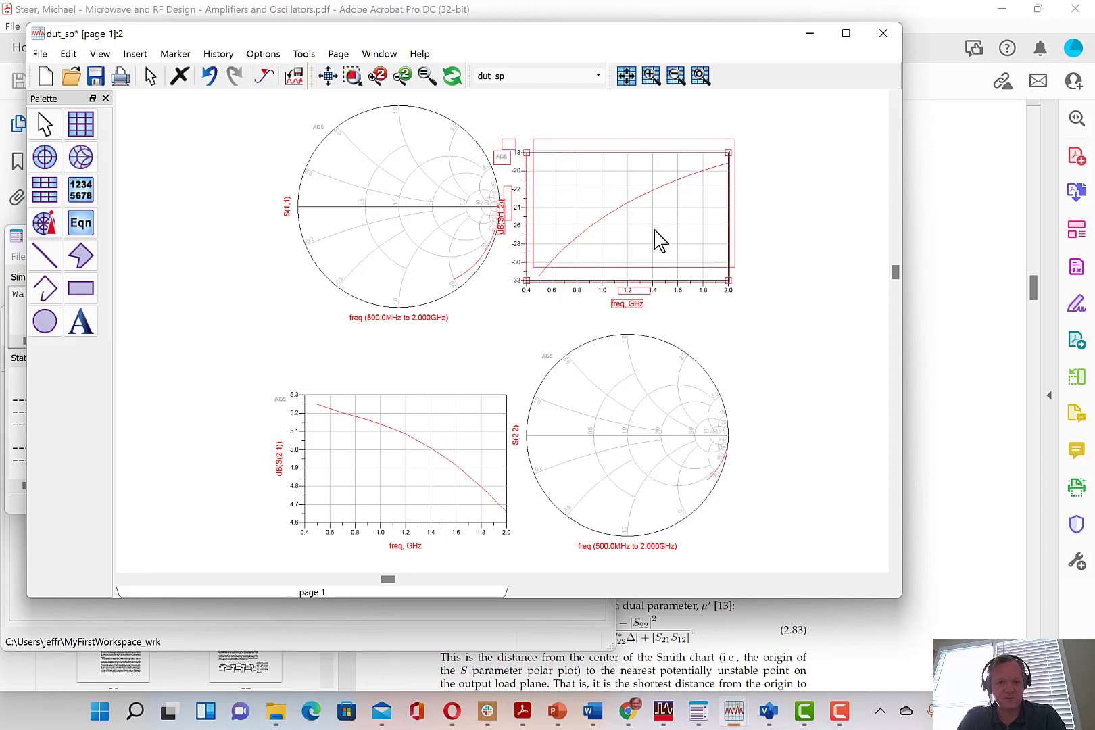
left_click_drag(659, 240, 658, 241)
left_click(471, 405)
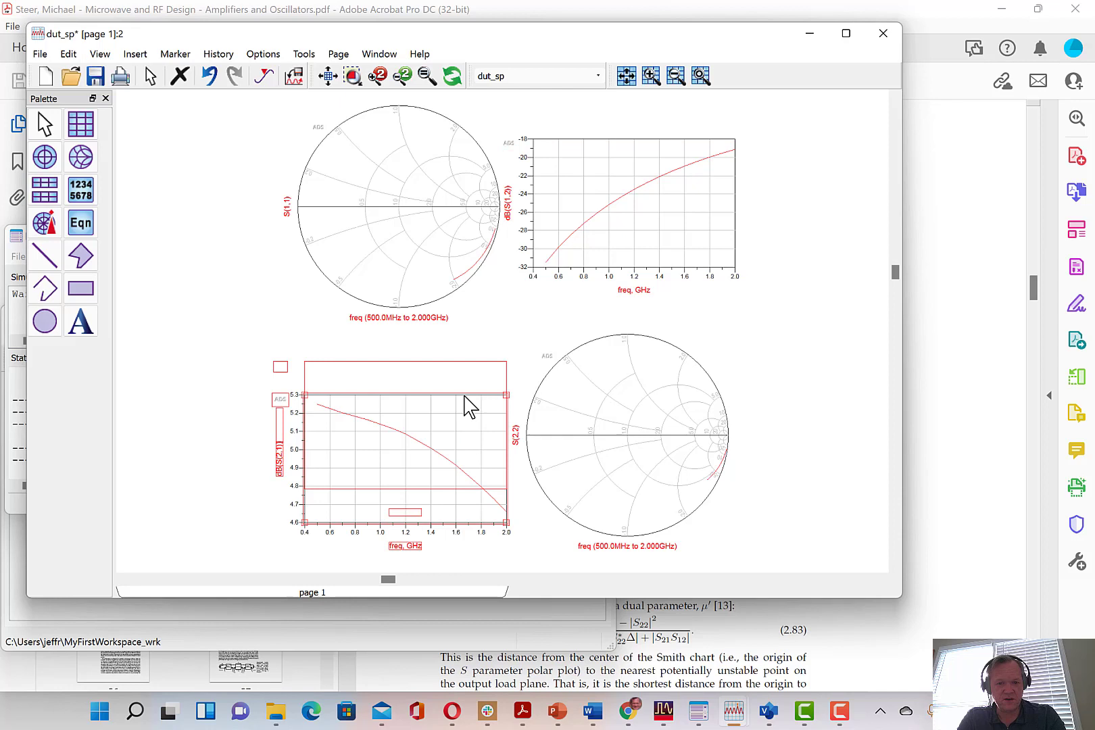
mouse_move(471, 407)
left_mouse_down()
mouse_move(468, 392)
mouse_move(473, 404)
left_mouse_up()
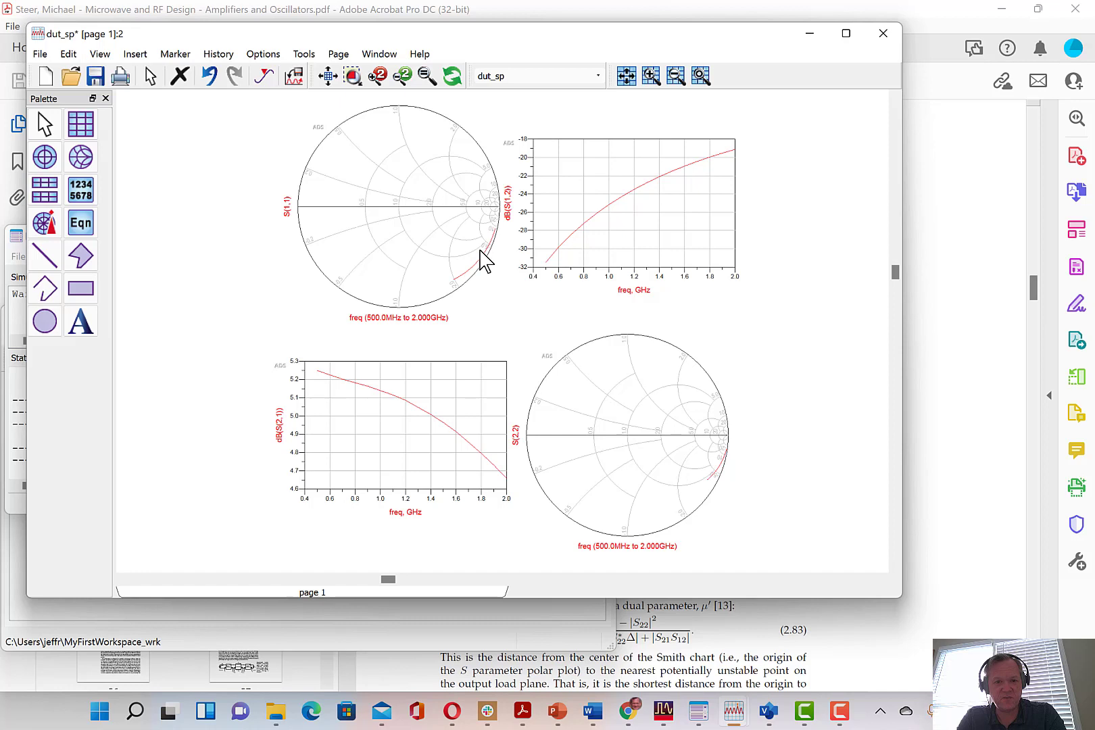
mouse_move(457, 284)
Add a new page, renaming the default 'page 2' to 'stability'.
left_click(338, 55)
left_click(369, 74)
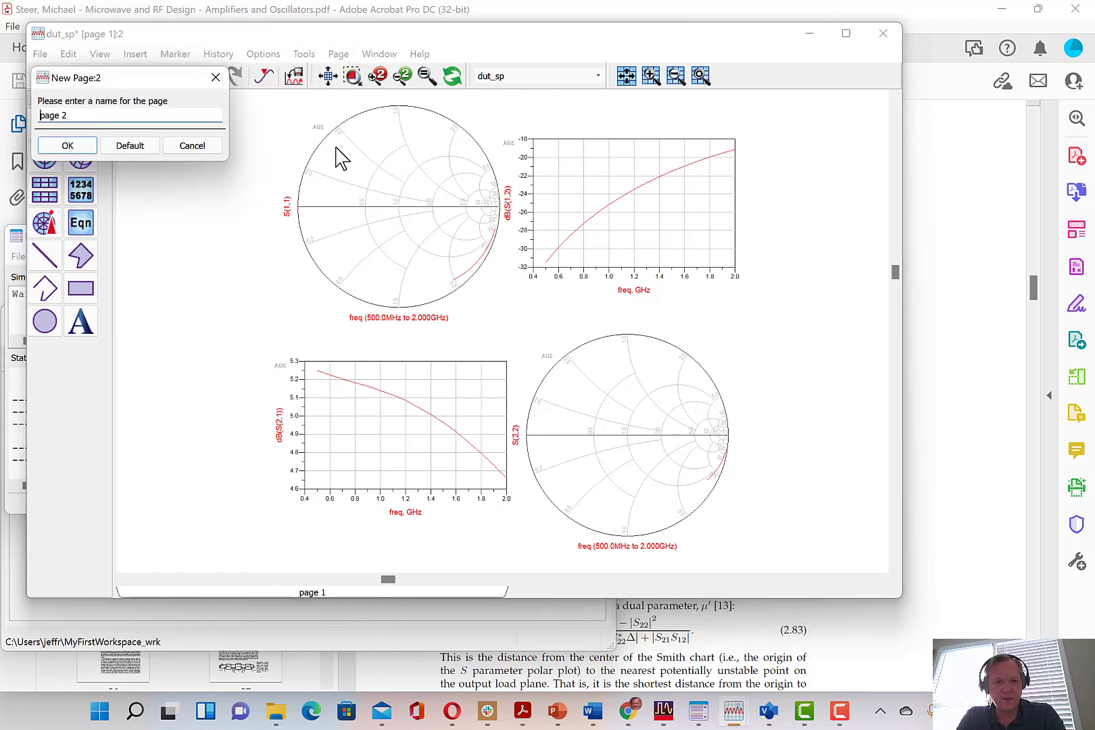
triple_click(98, 115)
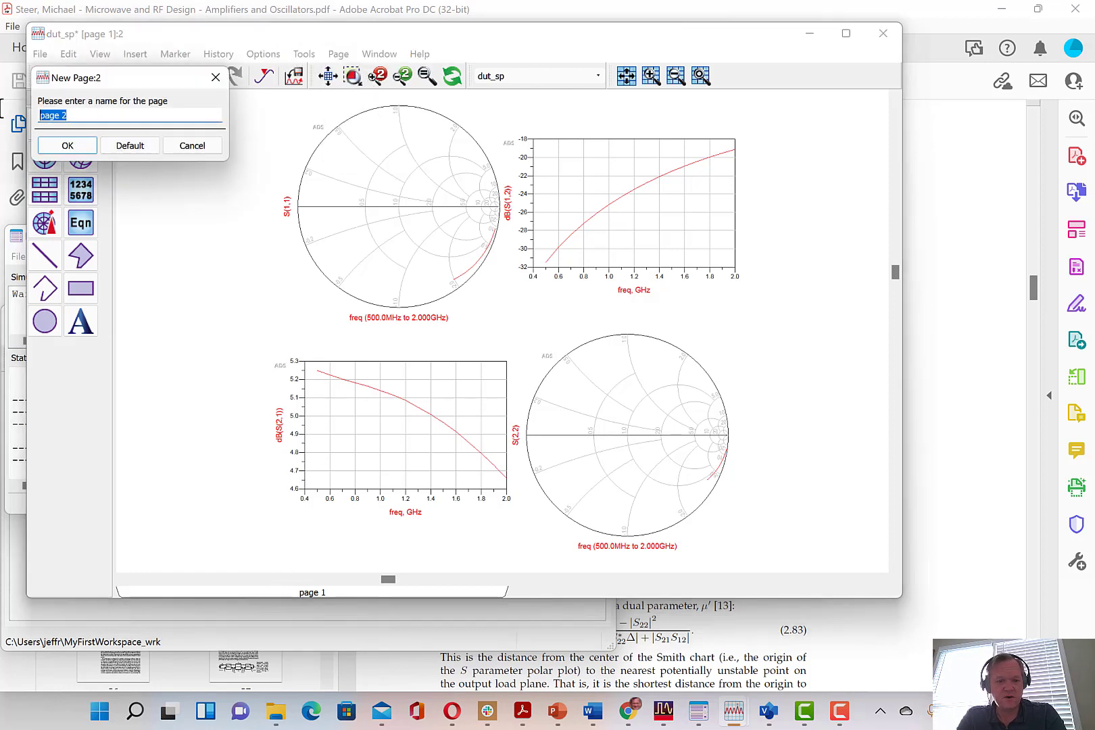
type("stability")
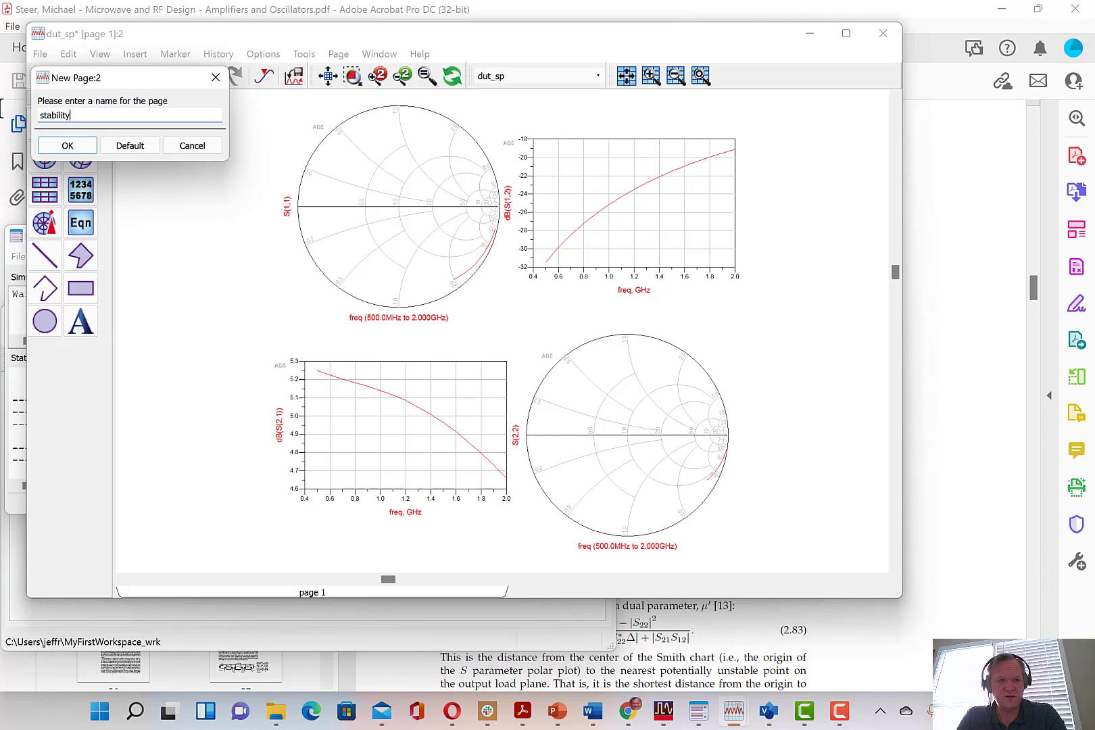
key("Return")
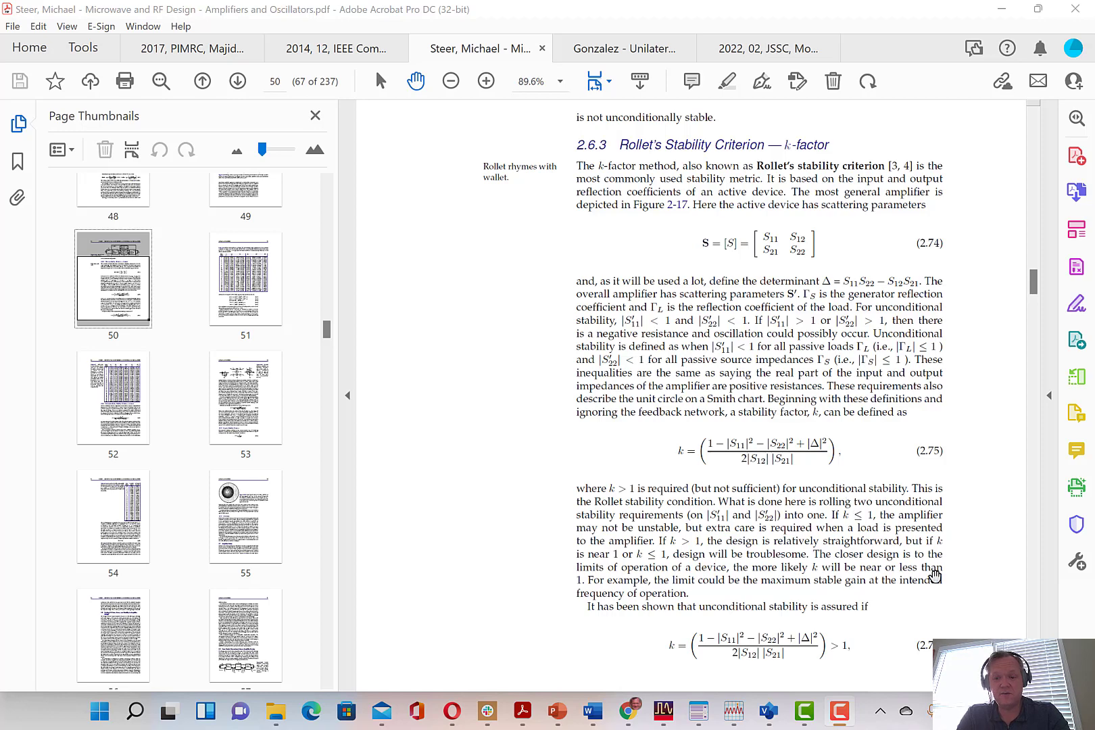
Place the equation delta = S(1,1)*S(2,2) - S(1,2)*S(2,1) on the stability page, adding the missing parenthesis.
key("alt+Tab")
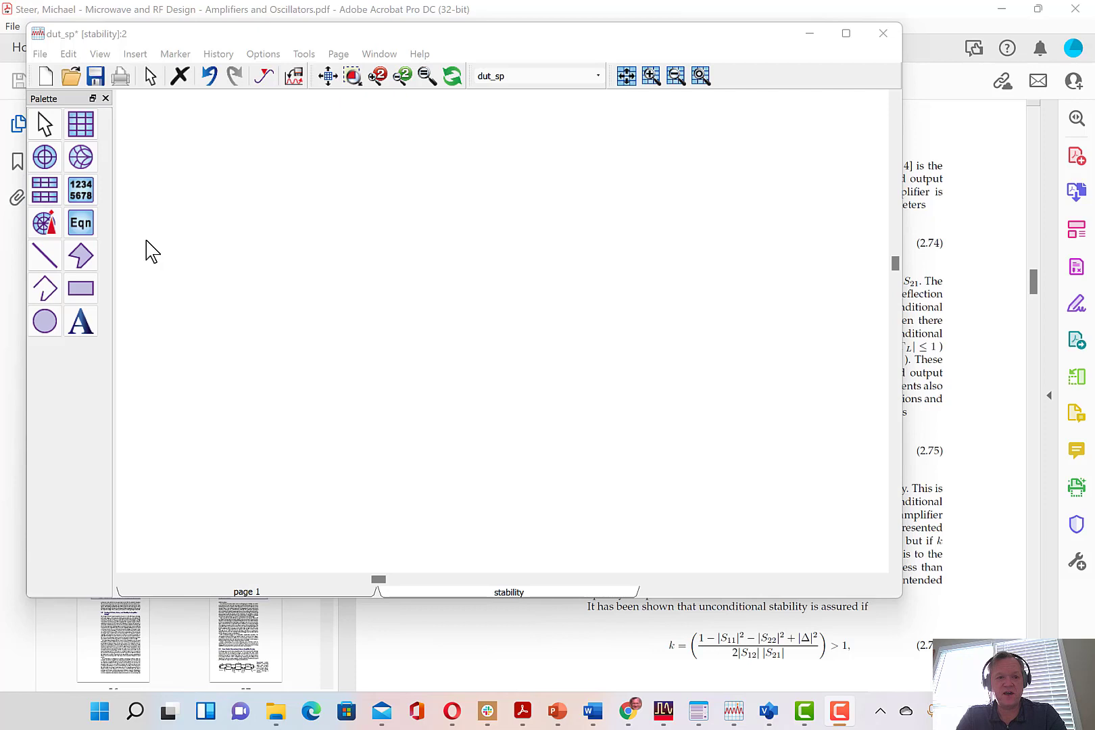
left_click(83, 223)
left_click(137, 128)
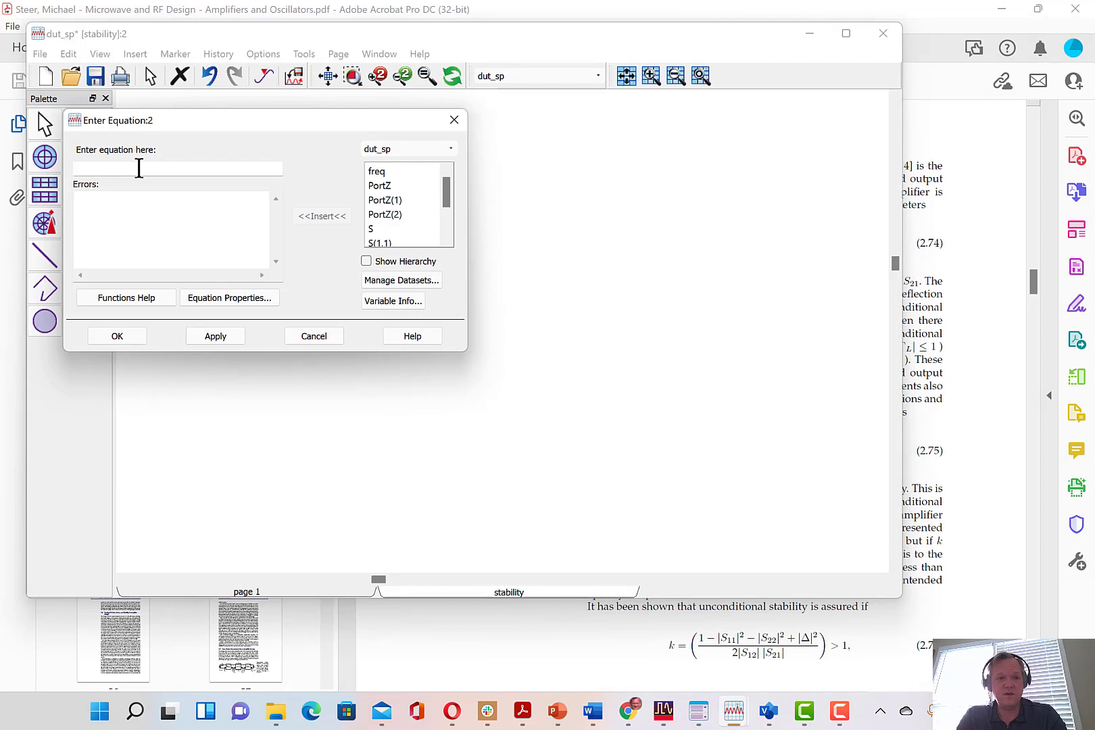
type("delta = S(1,1)*S(2,2) - S(1,2*S(2,1)")
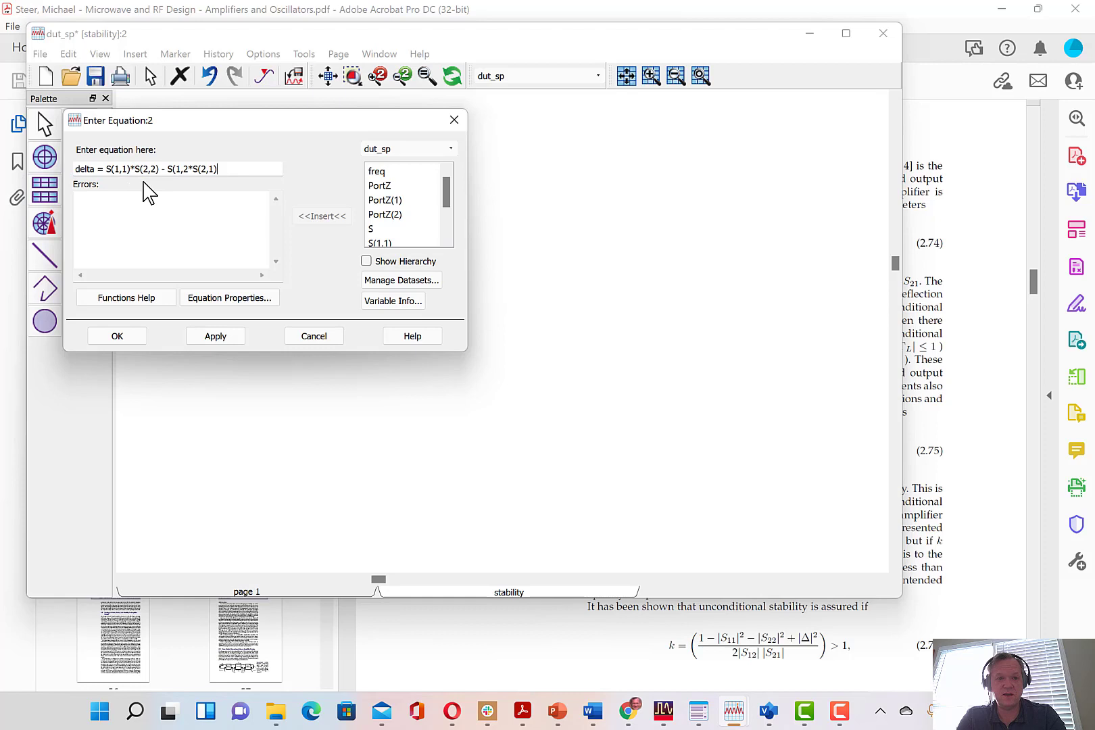
left_click(188, 167)
type(")")
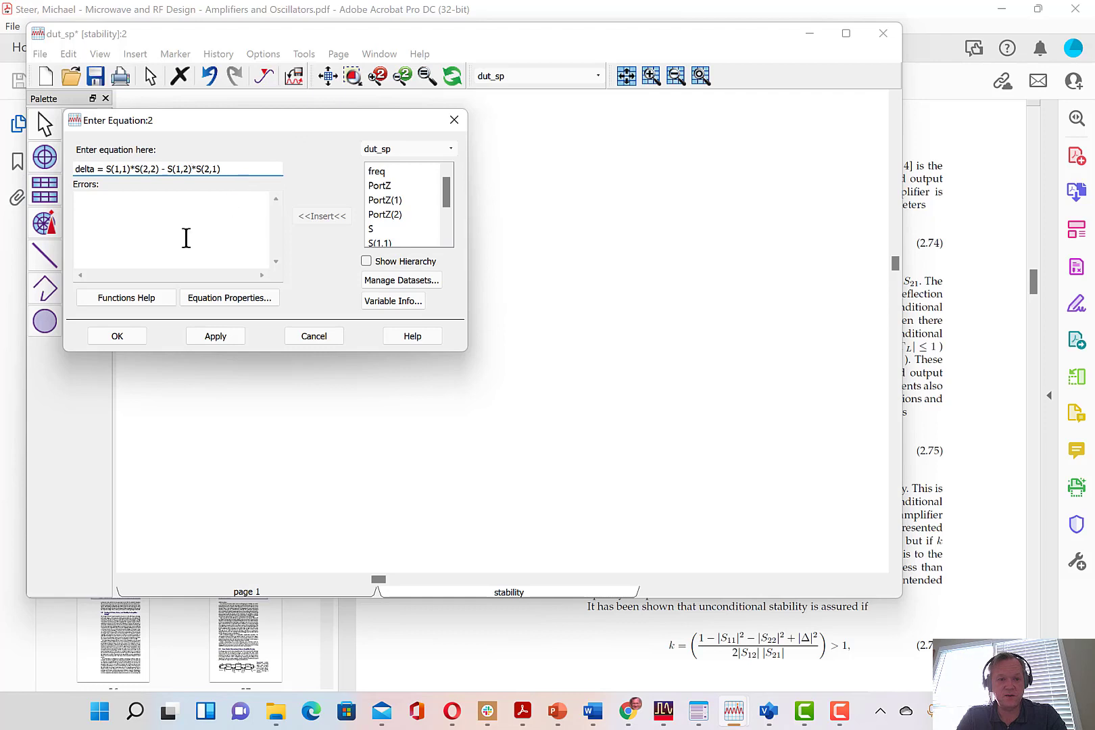
left_click(219, 346)
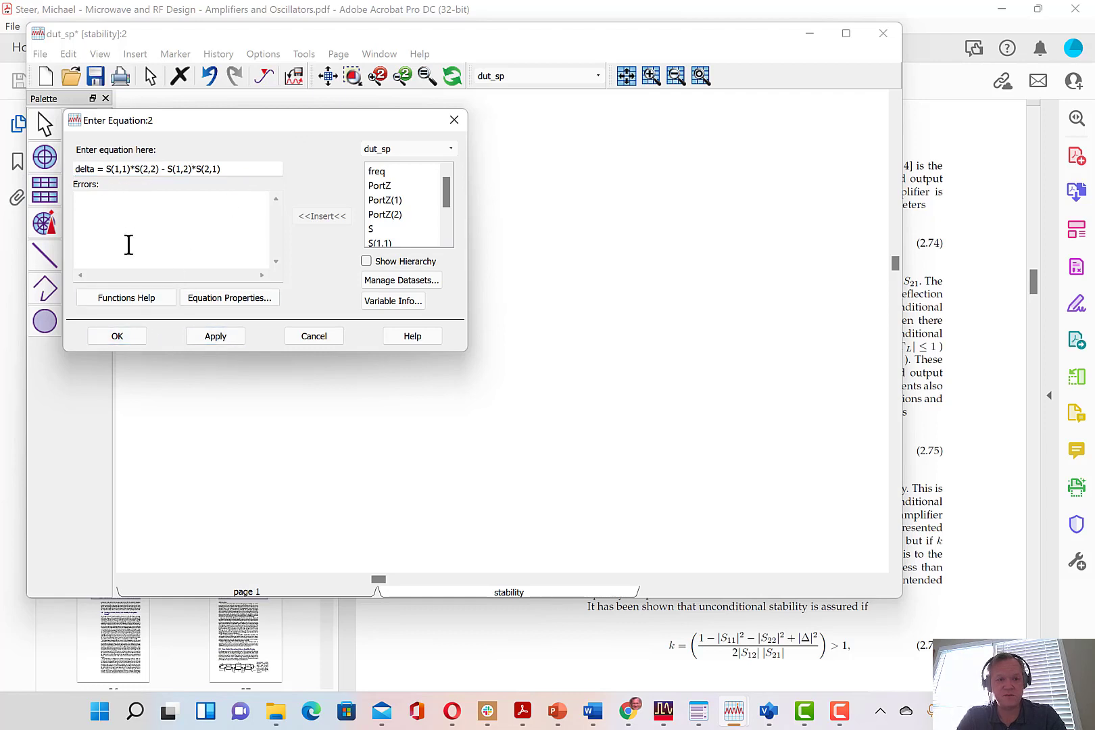
left_click(122, 341)
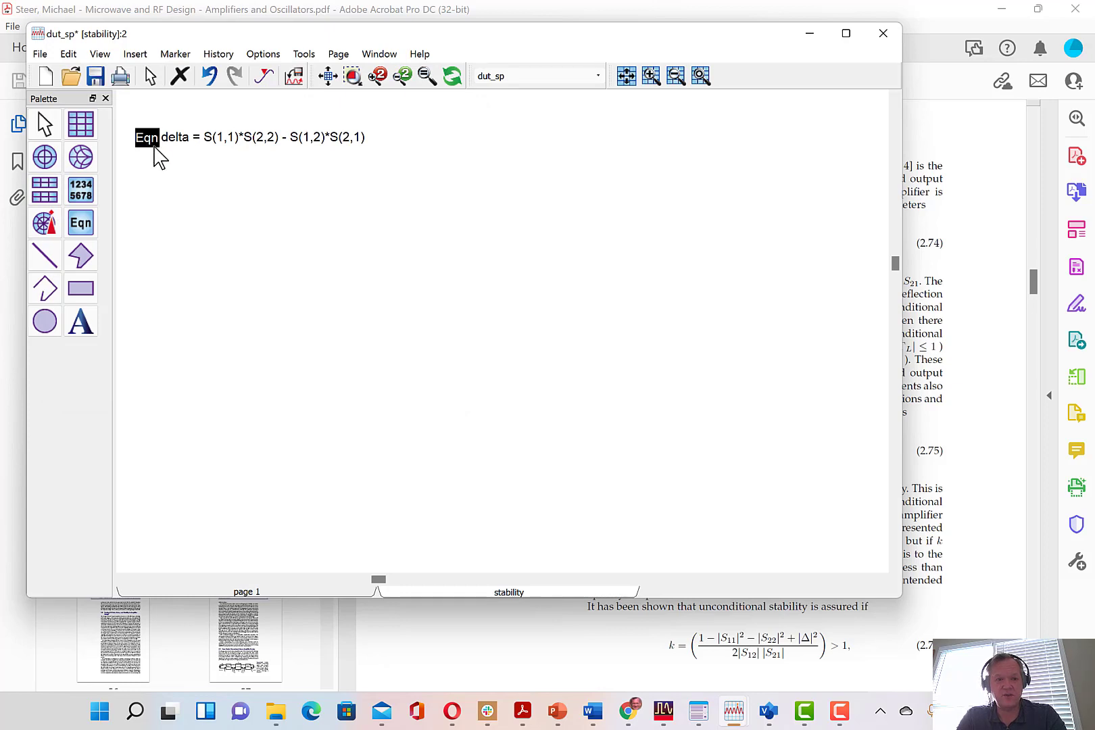
left_click(80, 123)
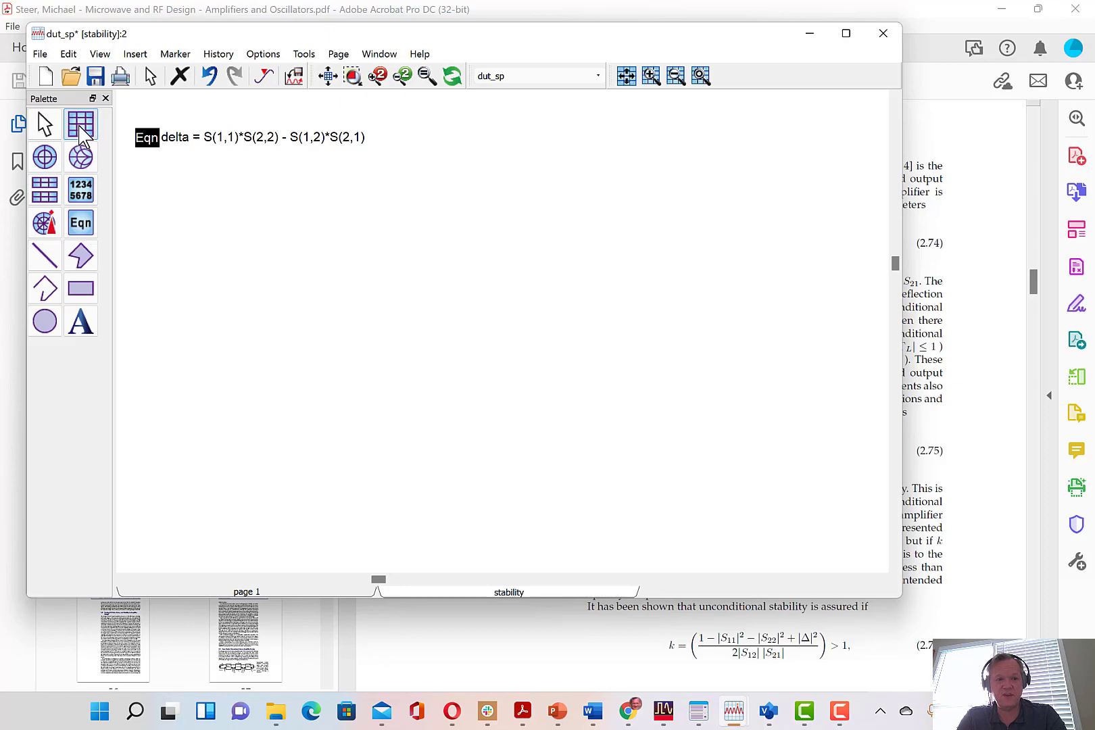
Add a rectangular plot of delta versus frequency beside the delta equation.
left_click(426, 127)
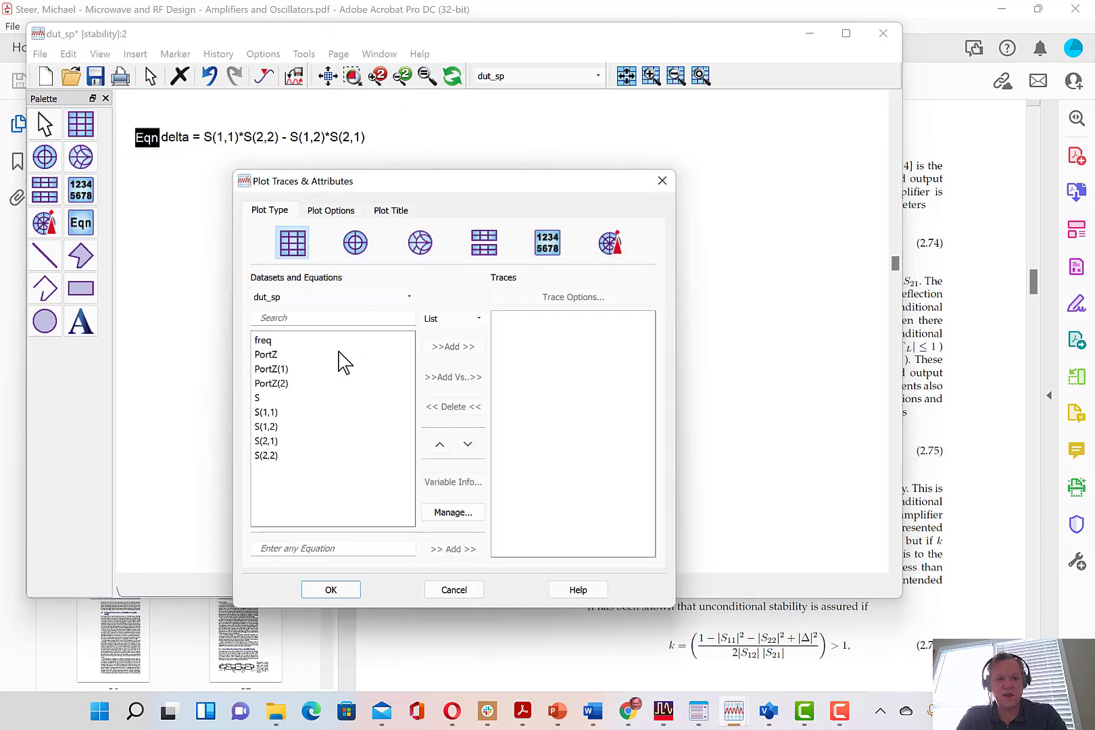
left_click(295, 546)
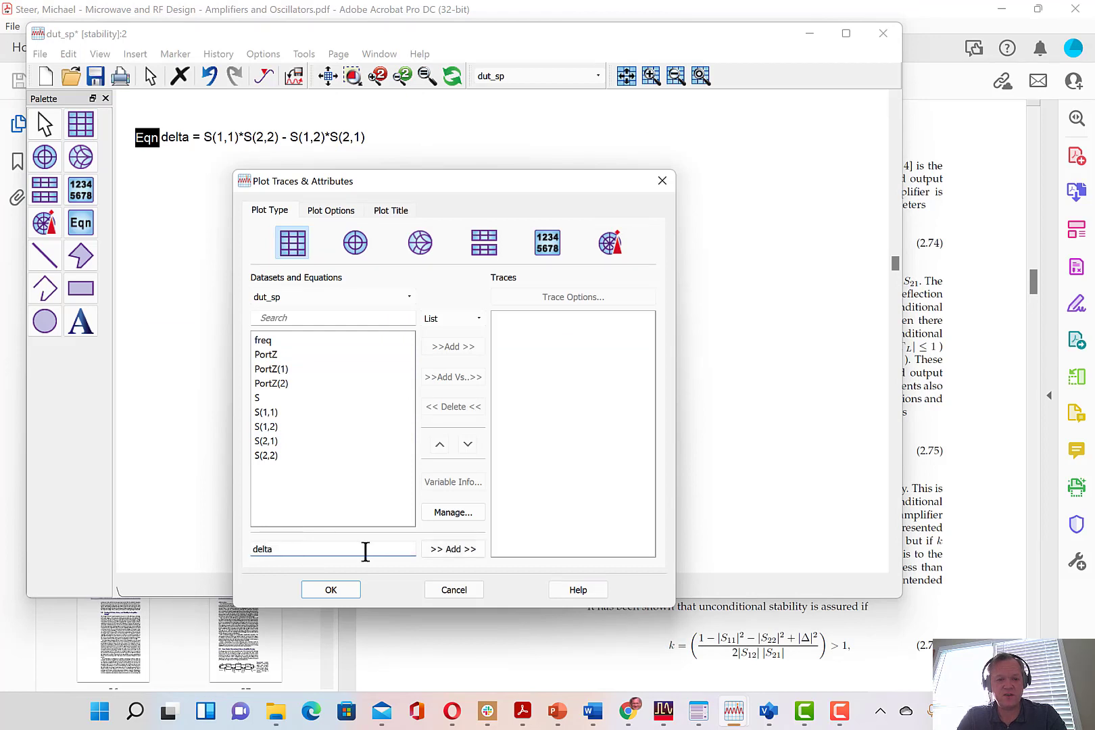
left_click(462, 550)
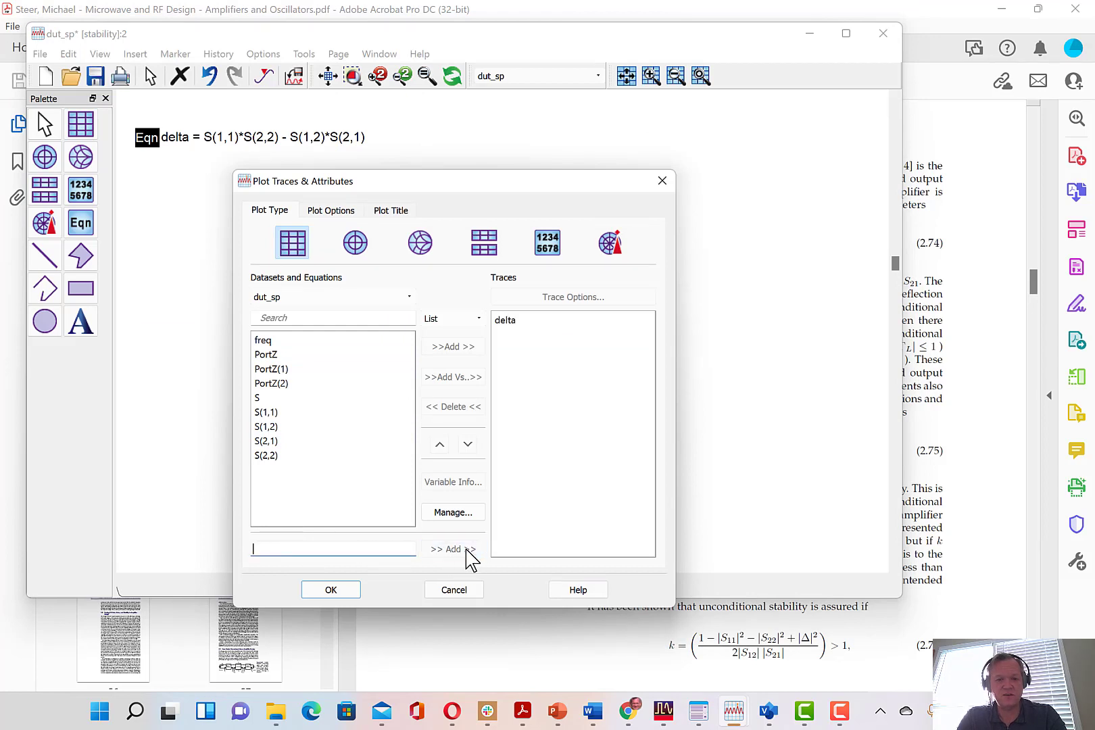
left_click(330, 590)
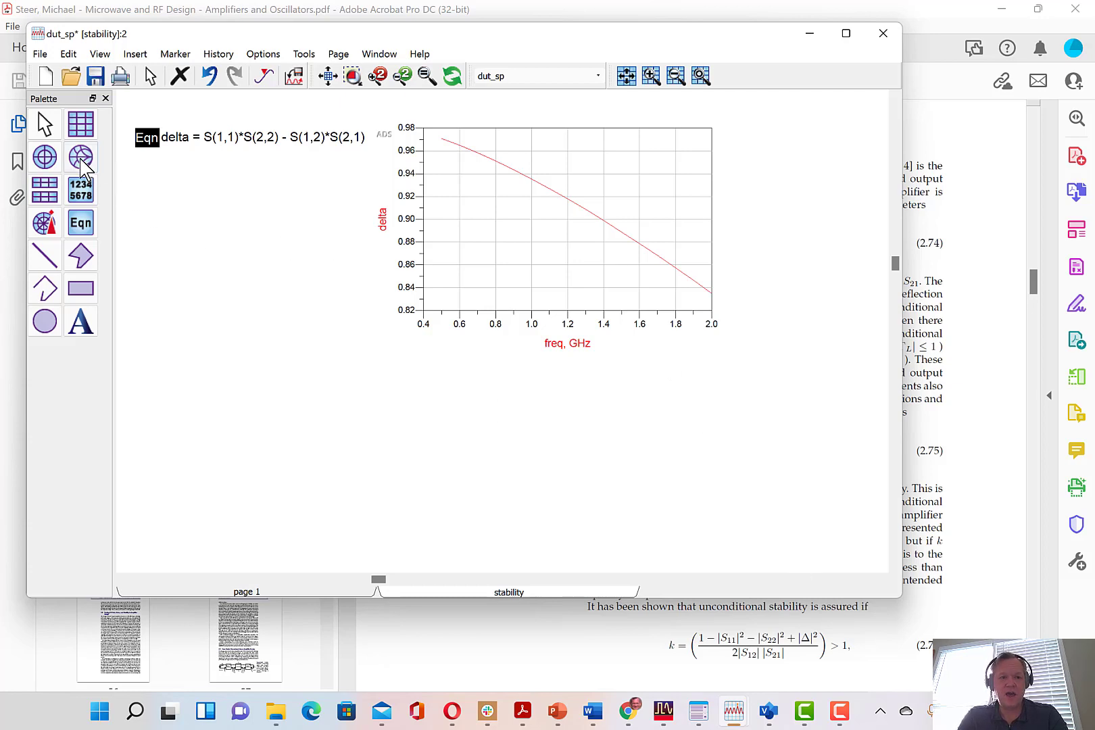
left_click(81, 223)
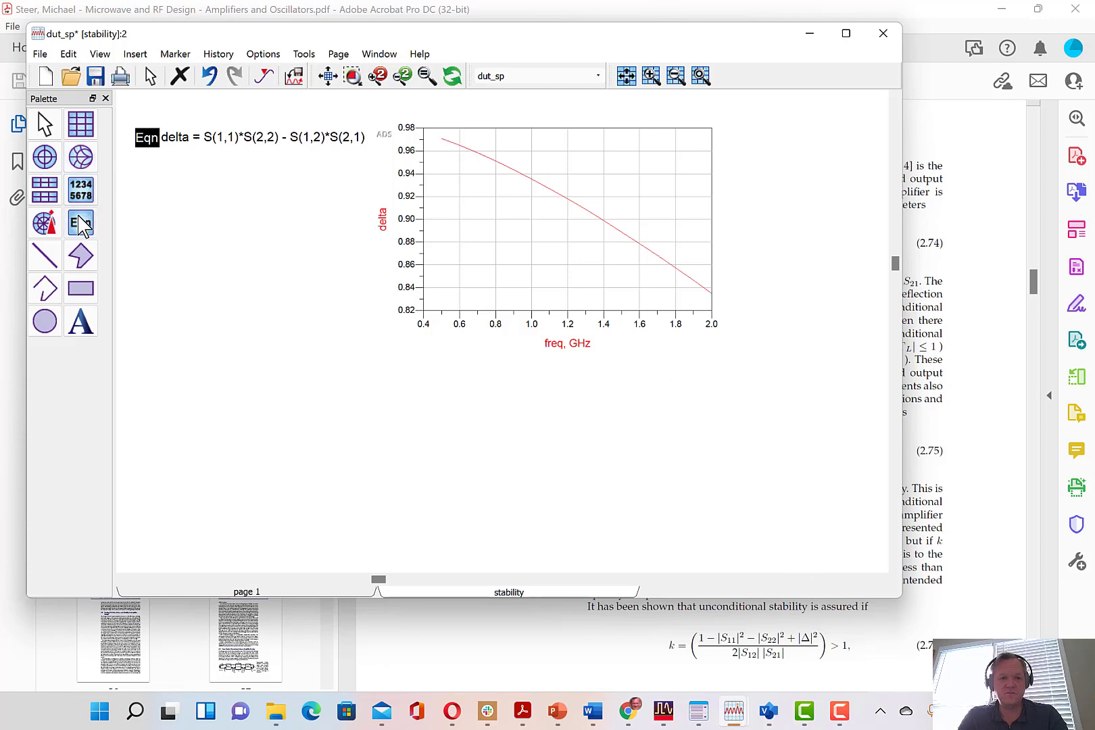
Add the k-factor equation below delta, built from mag(delta) and the S-parameter magnitudes.
left_click(140, 156)
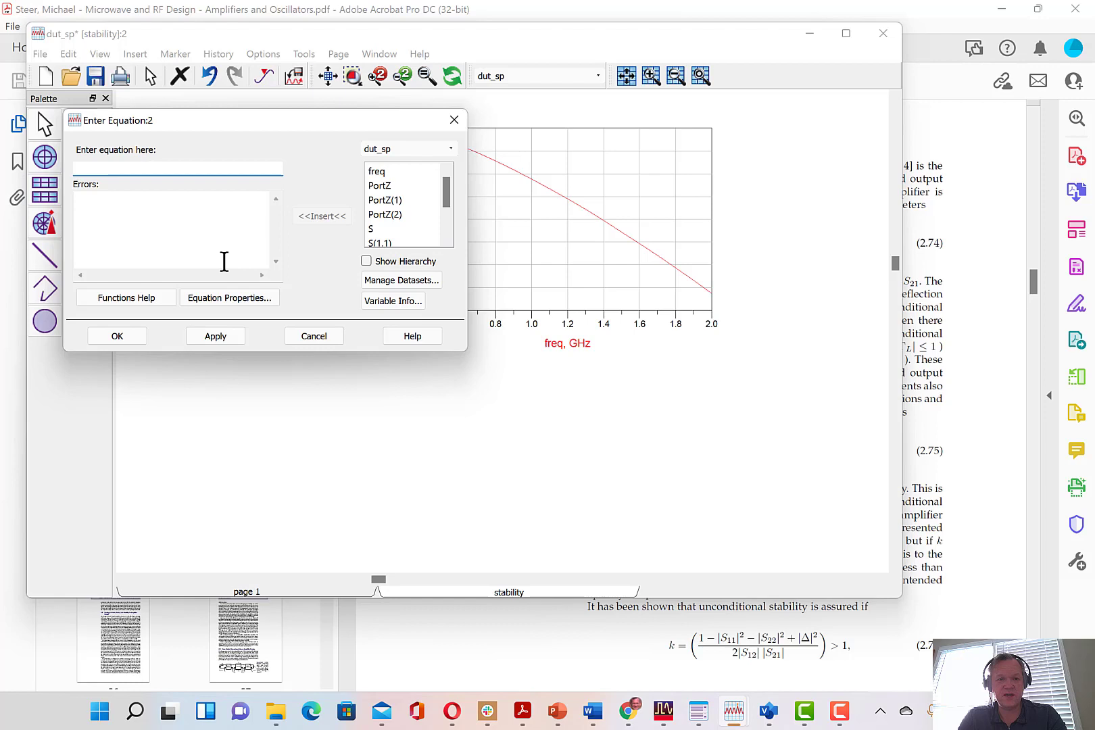
type("k = (1 - mag(S(1,1)**2) - mag(S(2,2)**2) + mag(delta)**2)/(2 * mag(S(2,1)) * mag(S(1,2)))")
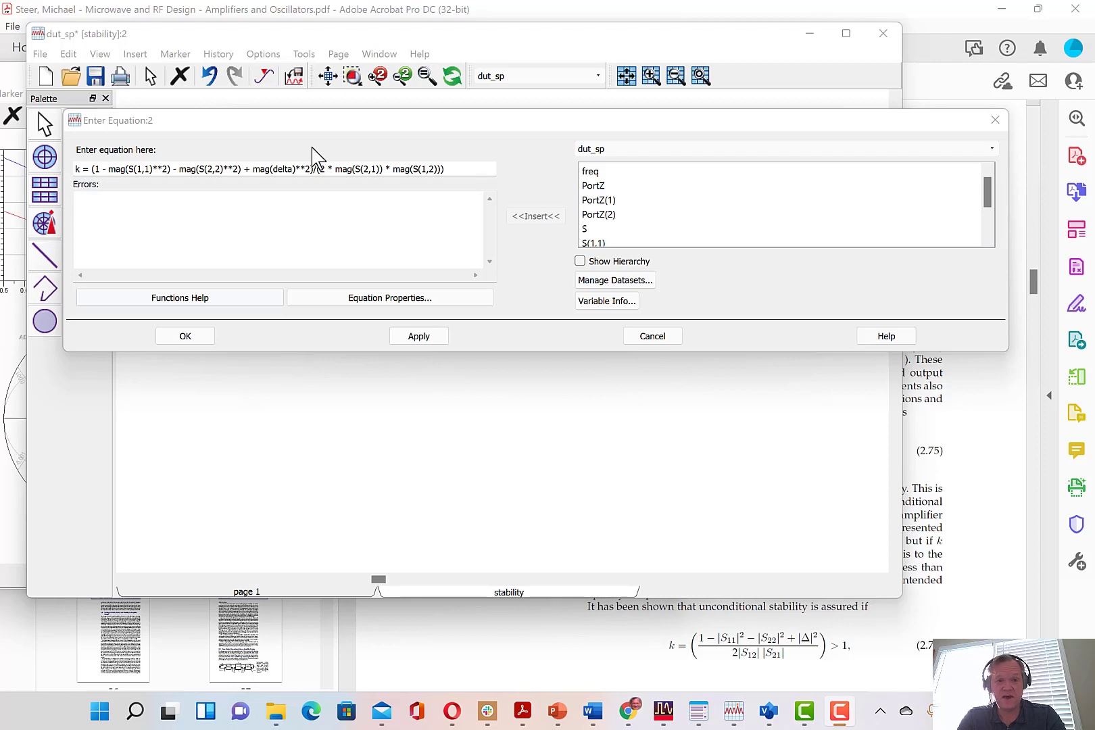
left_click(433, 342)
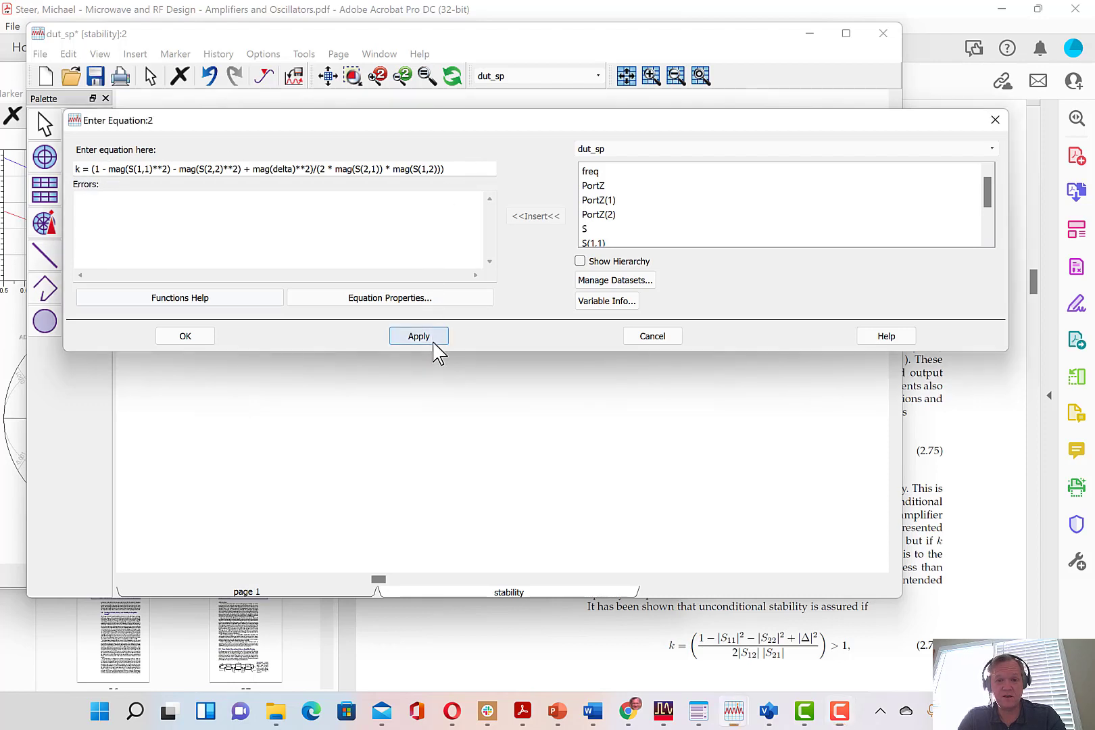
left_click(202, 340)
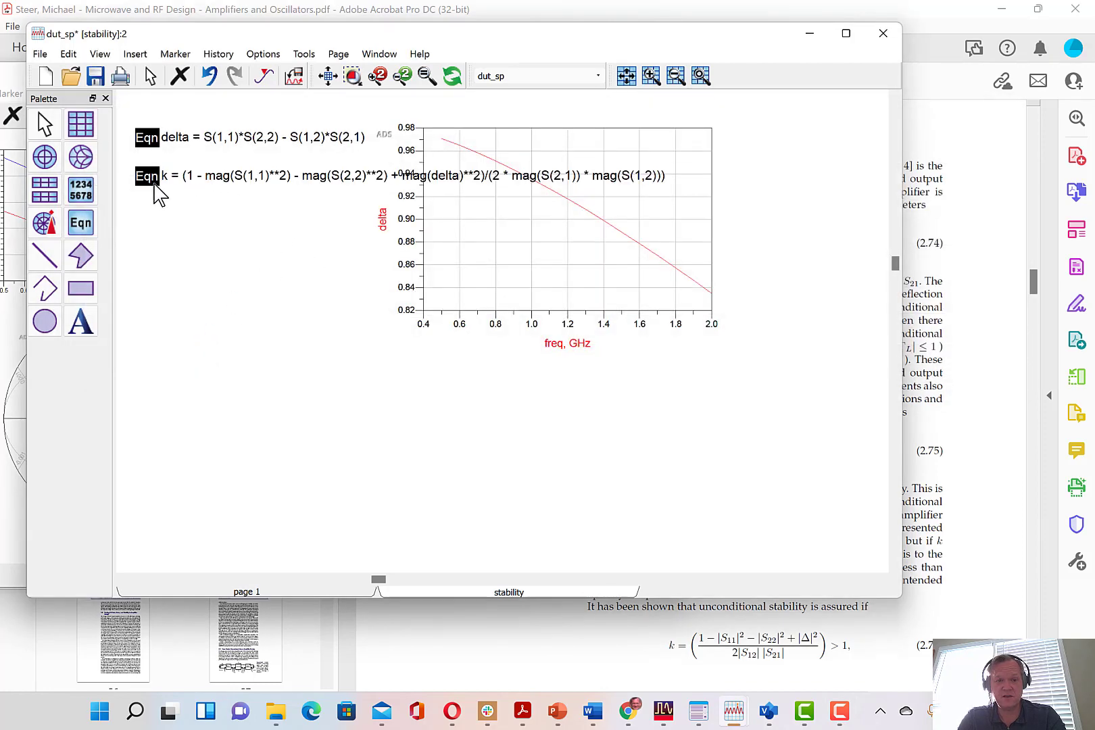
Move the delta plot further right and open its trace settings.
left_click(479, 240)
left_click_drag(478, 241, 757, 245)
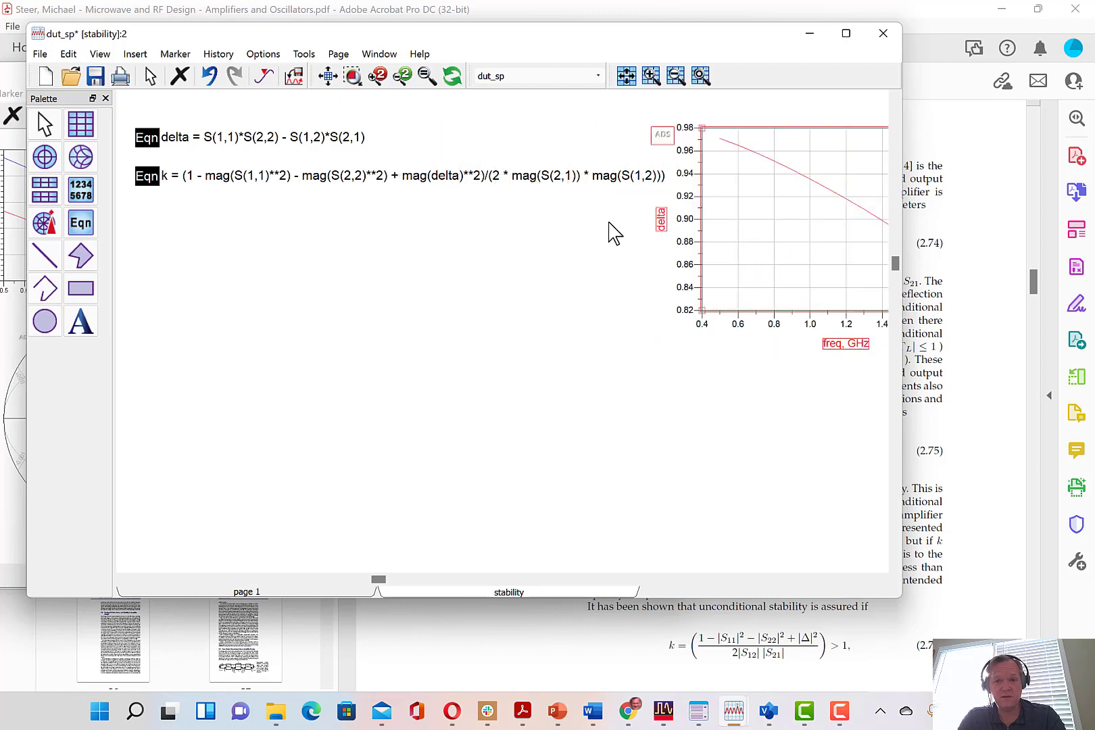
double_click(768, 234)
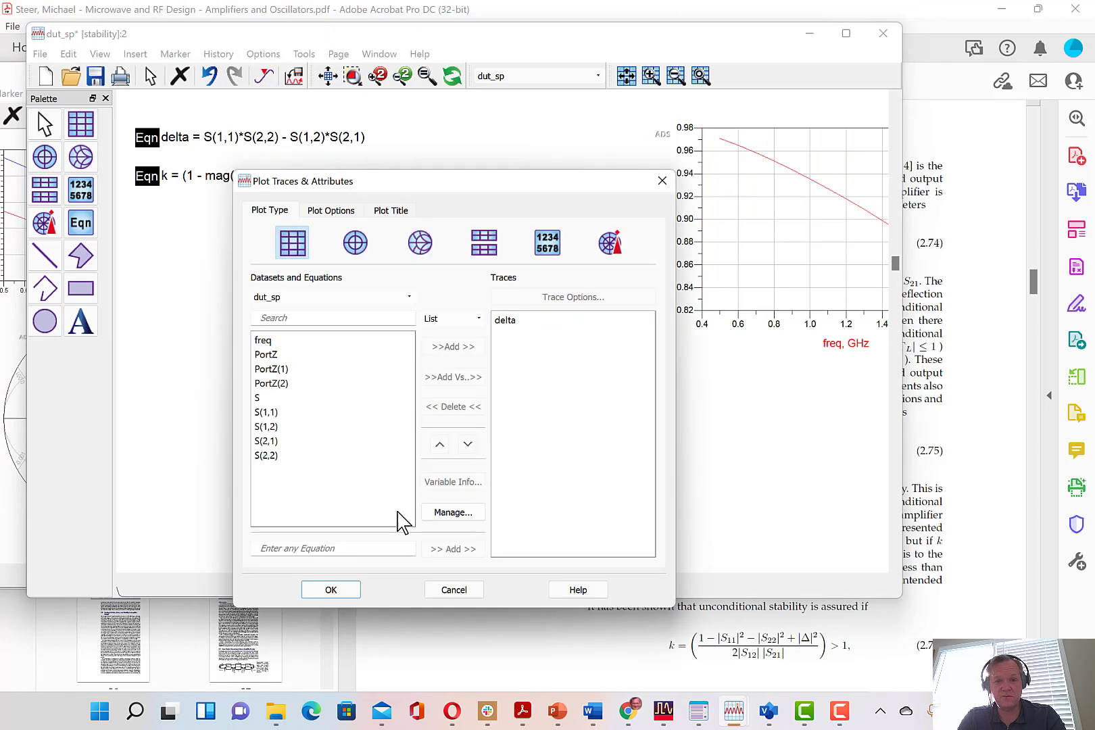
Add k as a second trace on the delta plot and fit the whole page into view.
left_click(329, 542)
type("k")
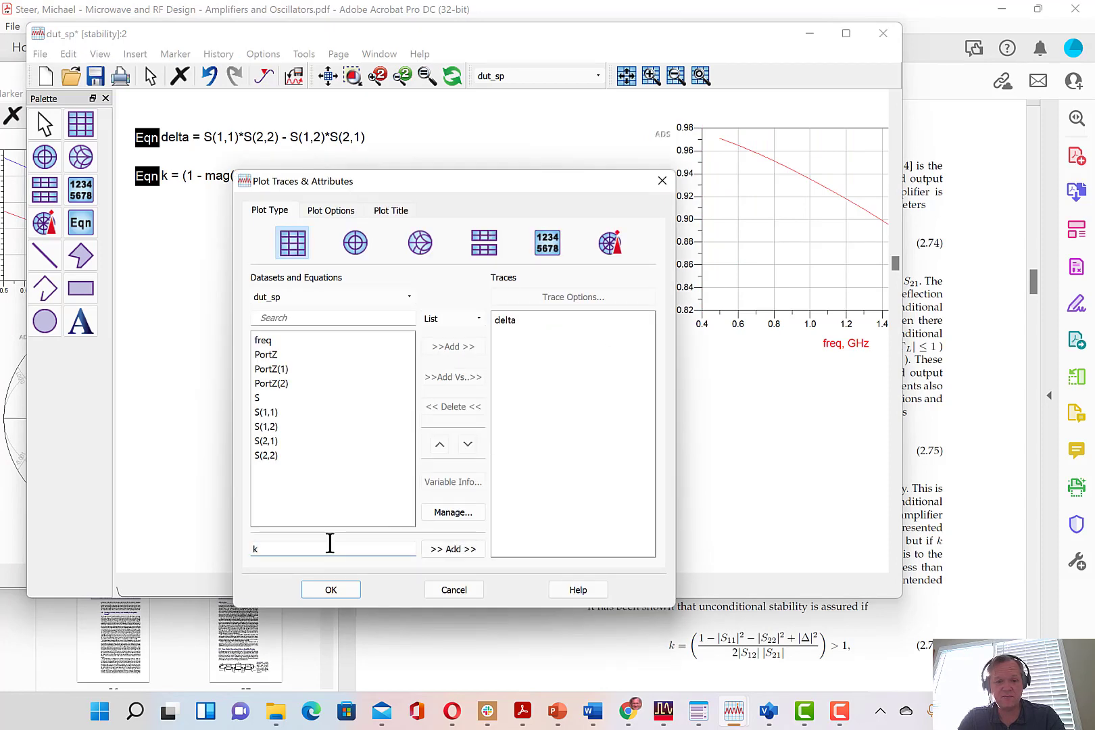
left_click(451, 550)
left_click(342, 587)
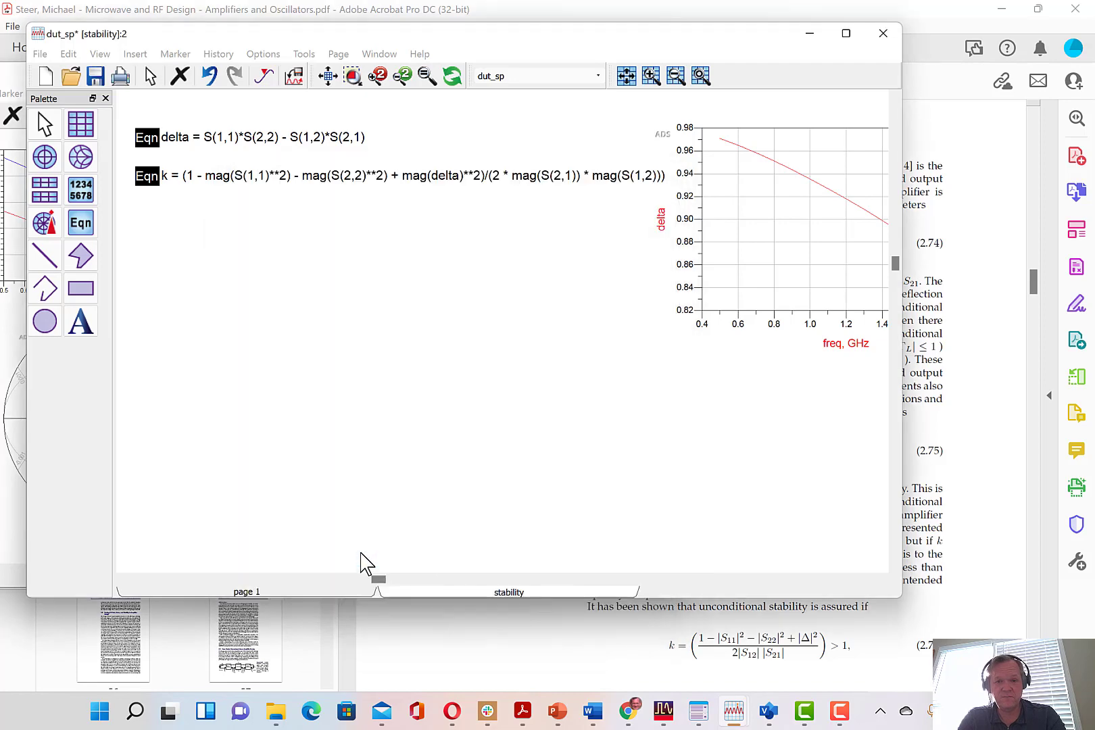
left_click(328, 76)
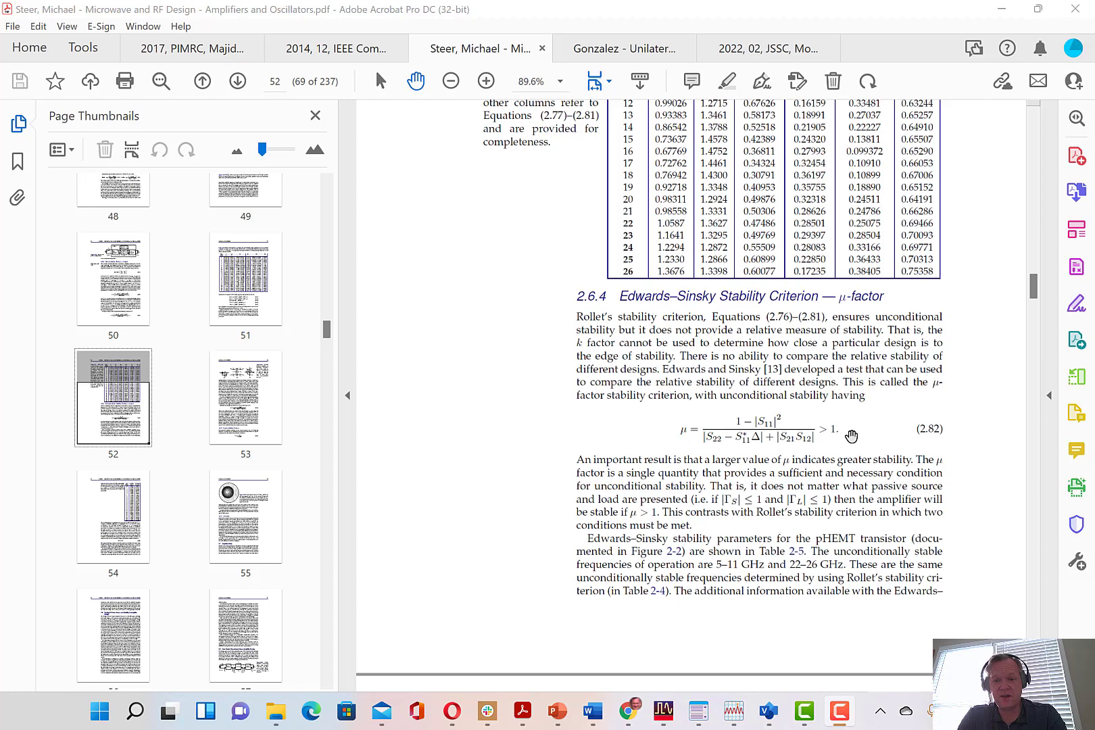
Return to ADS and place the mu_factor equation on the stability page beneath k.
key("alt+Tab")
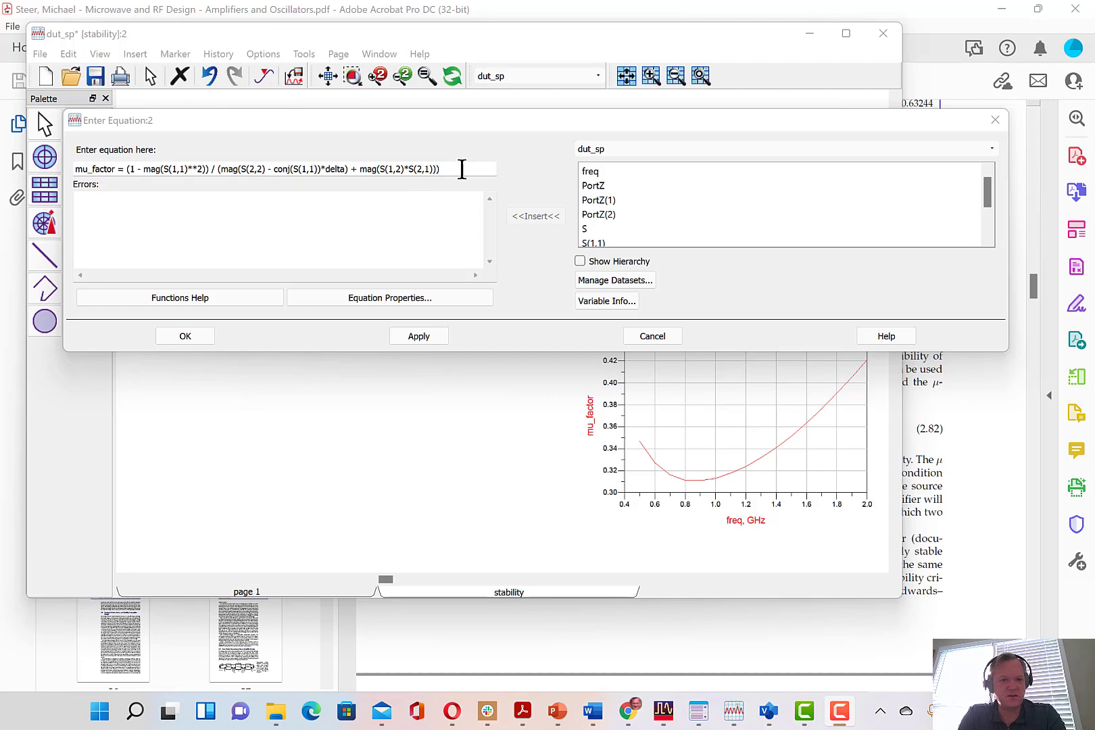
left_click(184, 338)
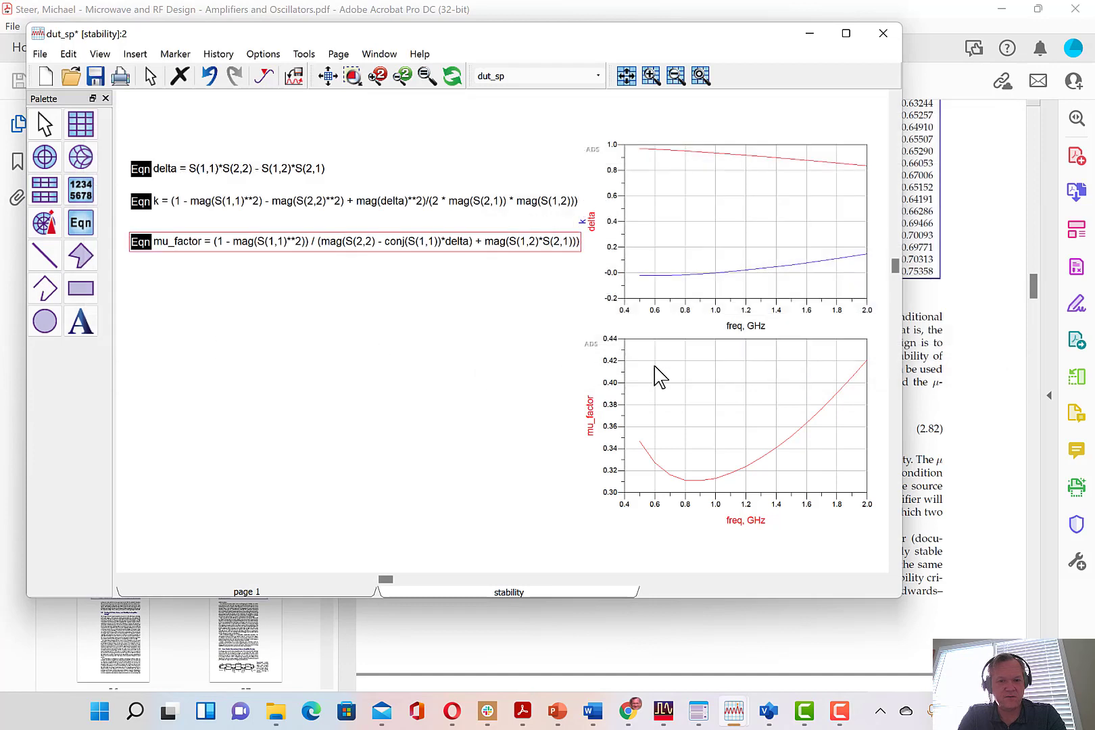